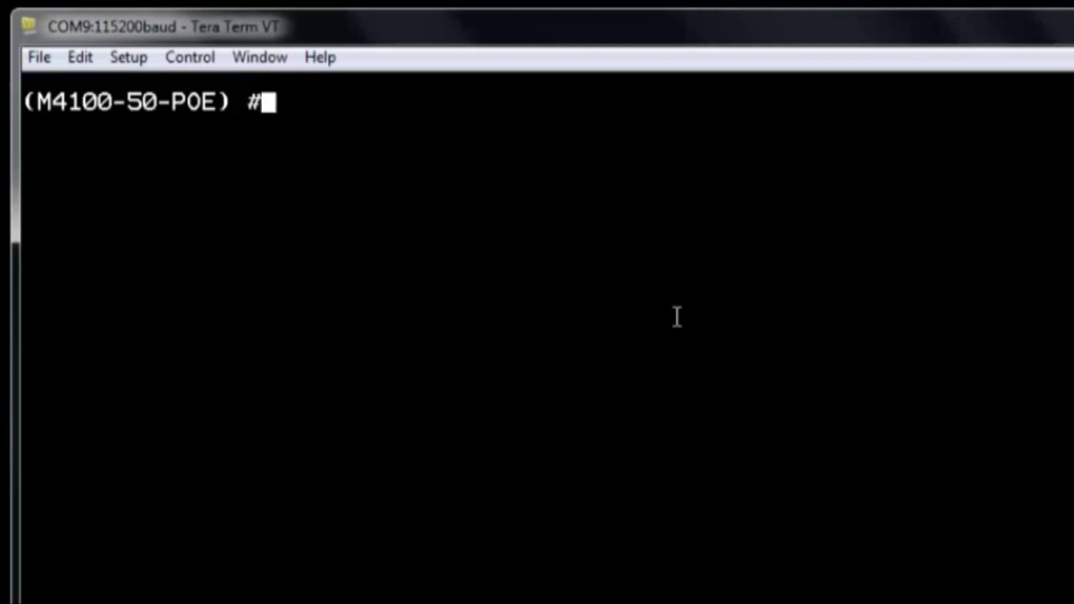
In global configuration, map 802.1p priority 5 to queue 5 and make queue 5 strict.
text(configure)
key(Return)
text(cl)
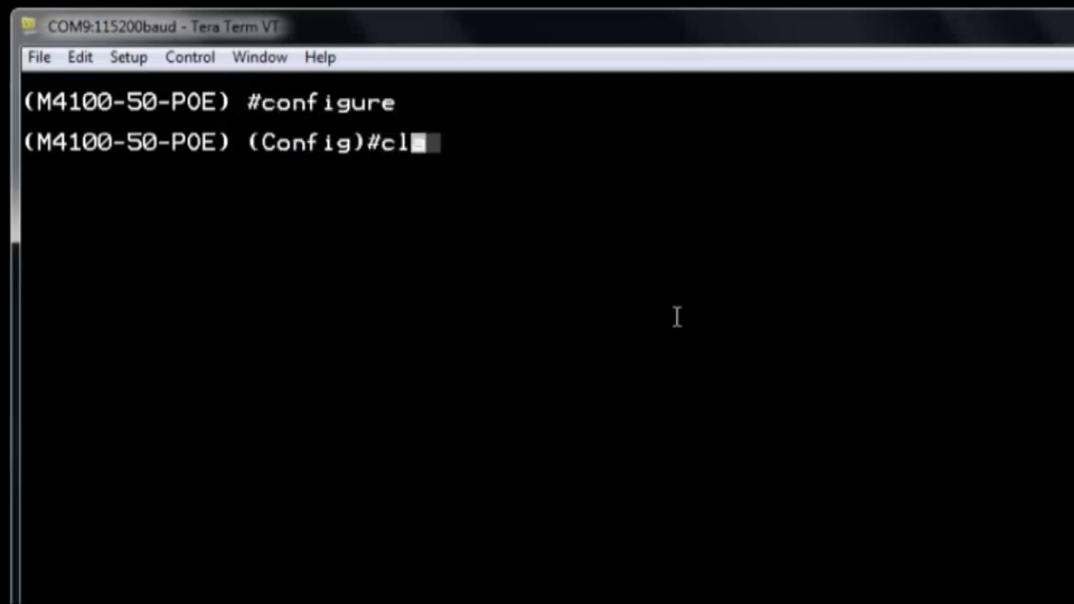
text(assofservice dot1p-mapping )
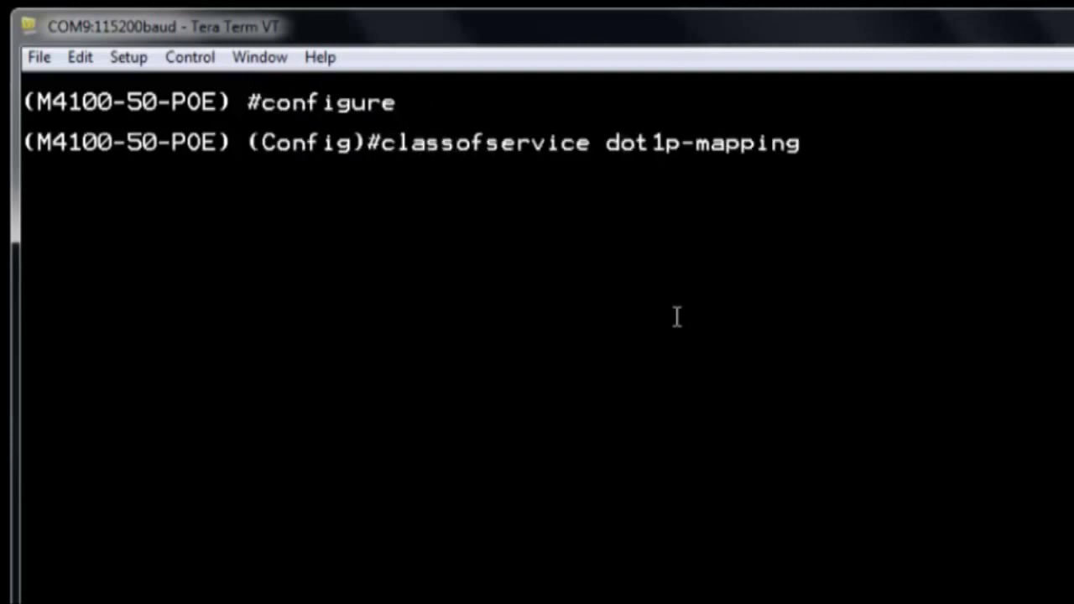
text(5 5)
key(Return)
text(cos-queue st)
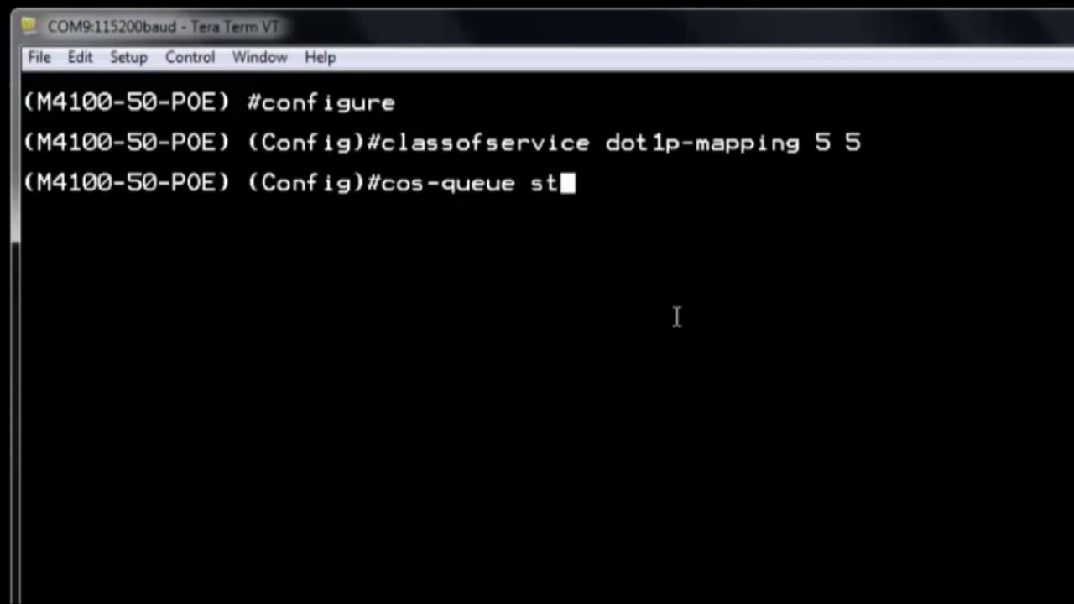
text(rict 5)
key(Return)
Enable voice VLAN and DiffServ on the switch.
text(v)
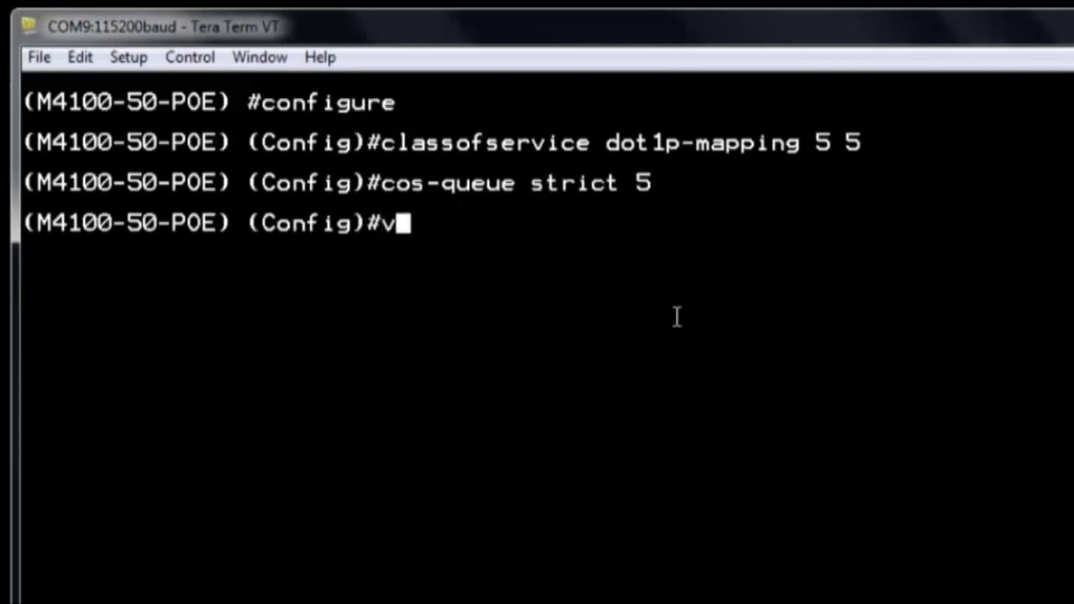
text(oice vlan)
key(Return)
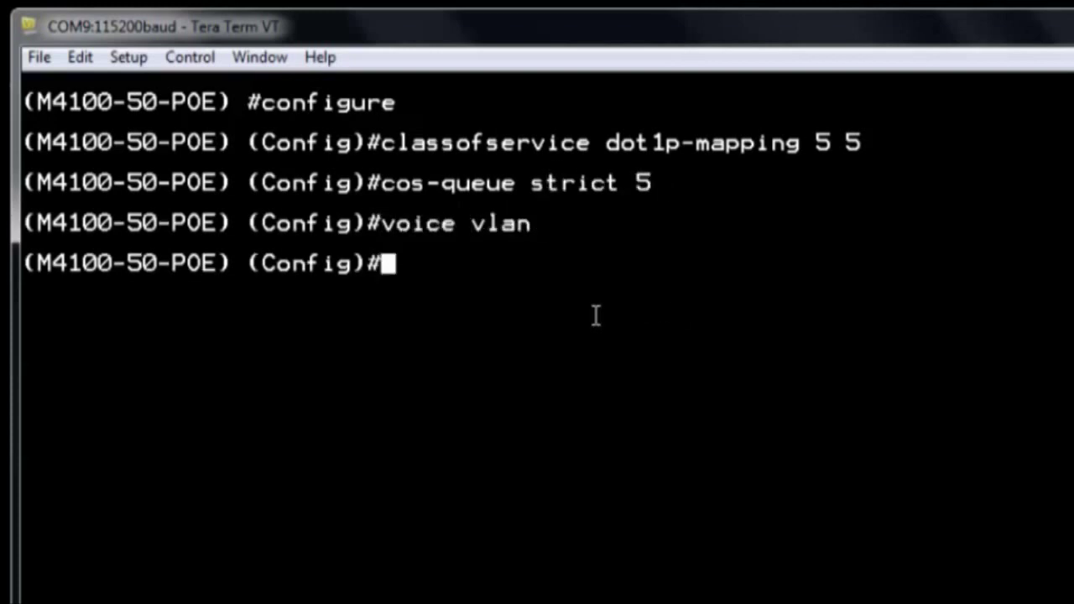
text(diffserv)
key(Return)
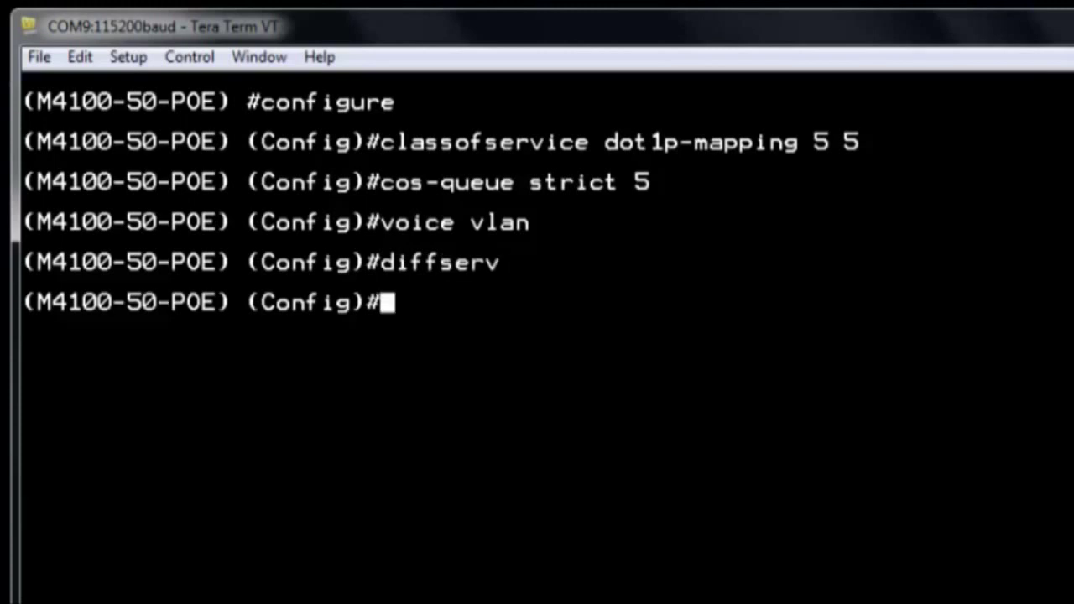
Create match-all class class_voip matching UDP protocol and IP DSCP EF.
text(class-)
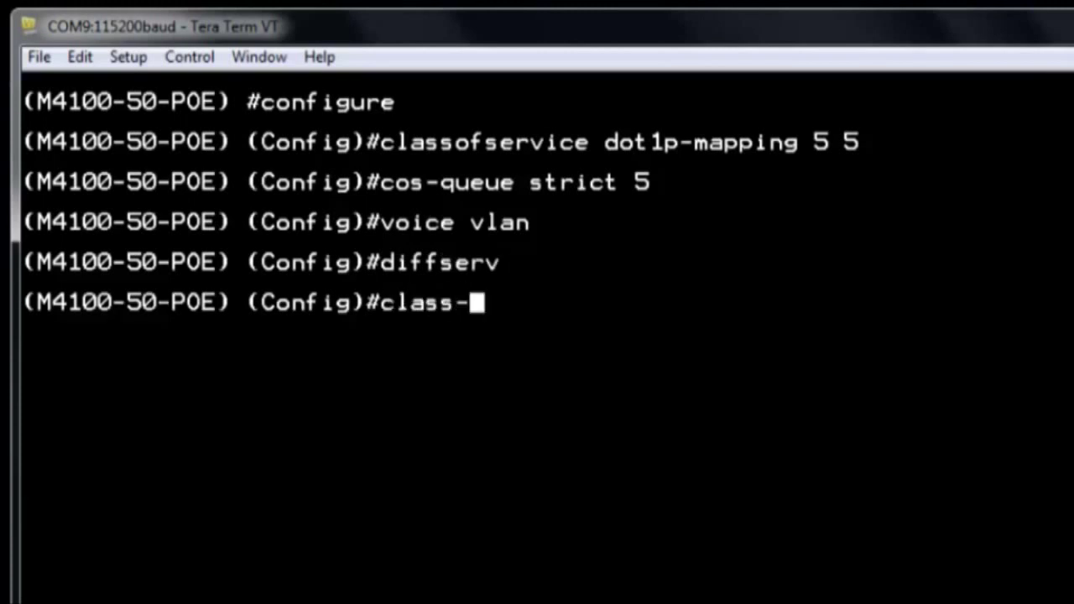
text(map)
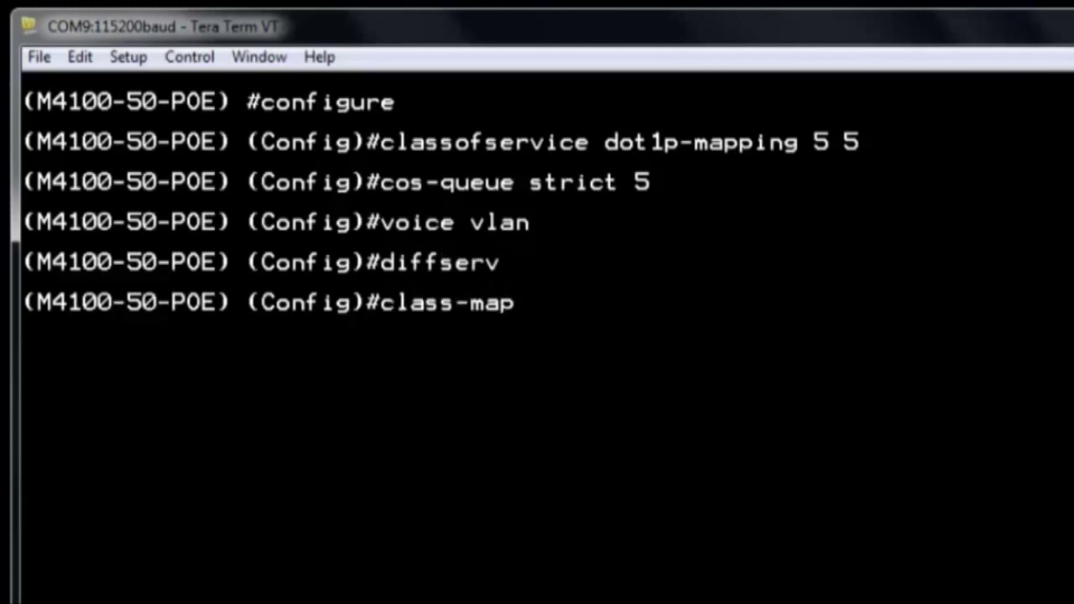
text( match-all class\)
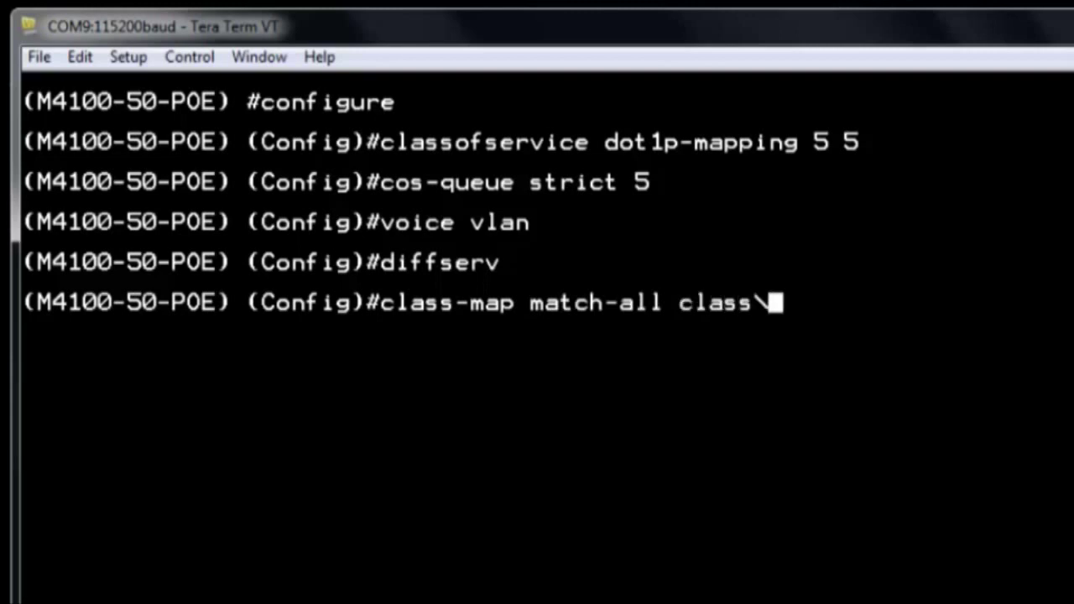
key(BackSpace)
text(_voi)
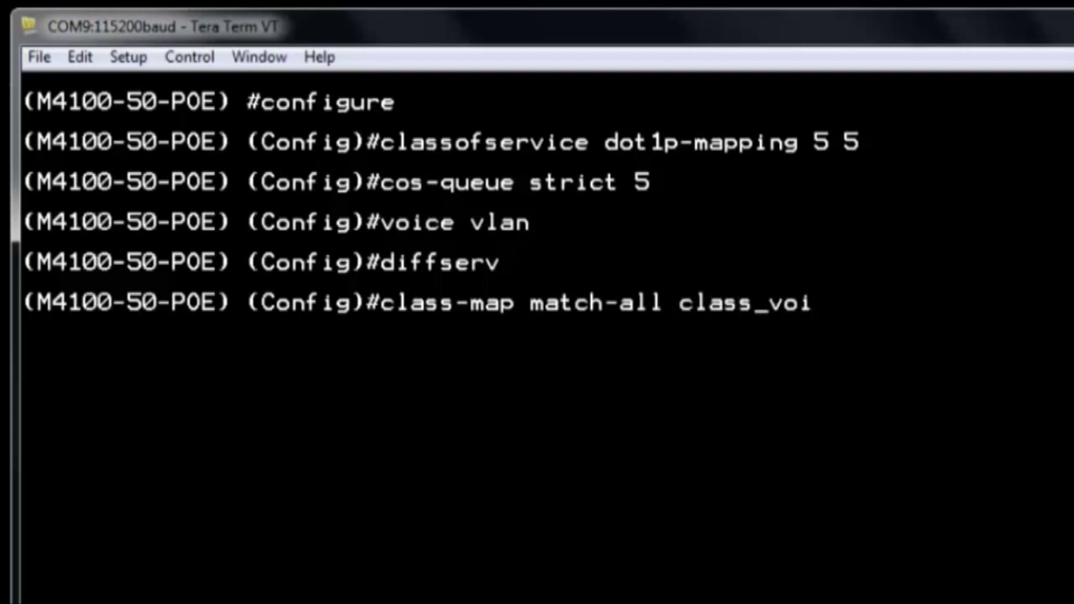
text(p)
key(Return)
text(match )
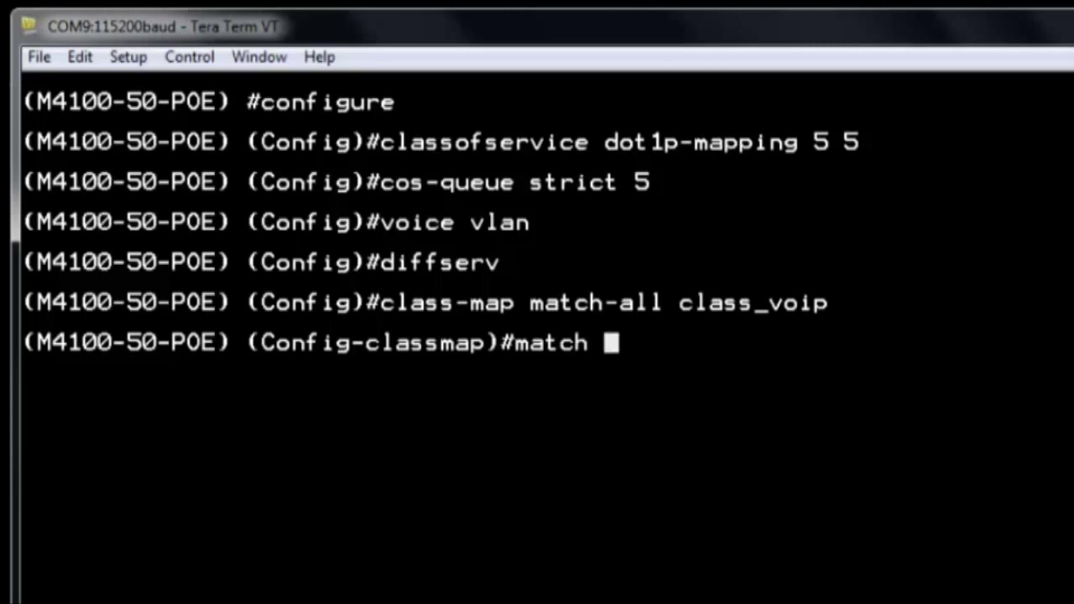
text(protocol udp)
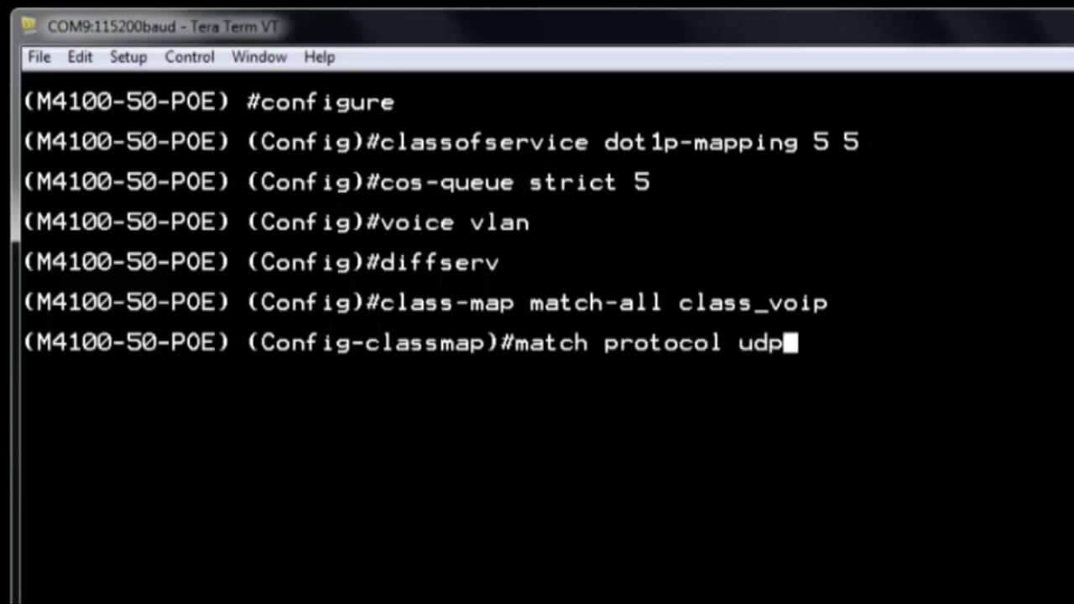
key(Return)
text(match ip)
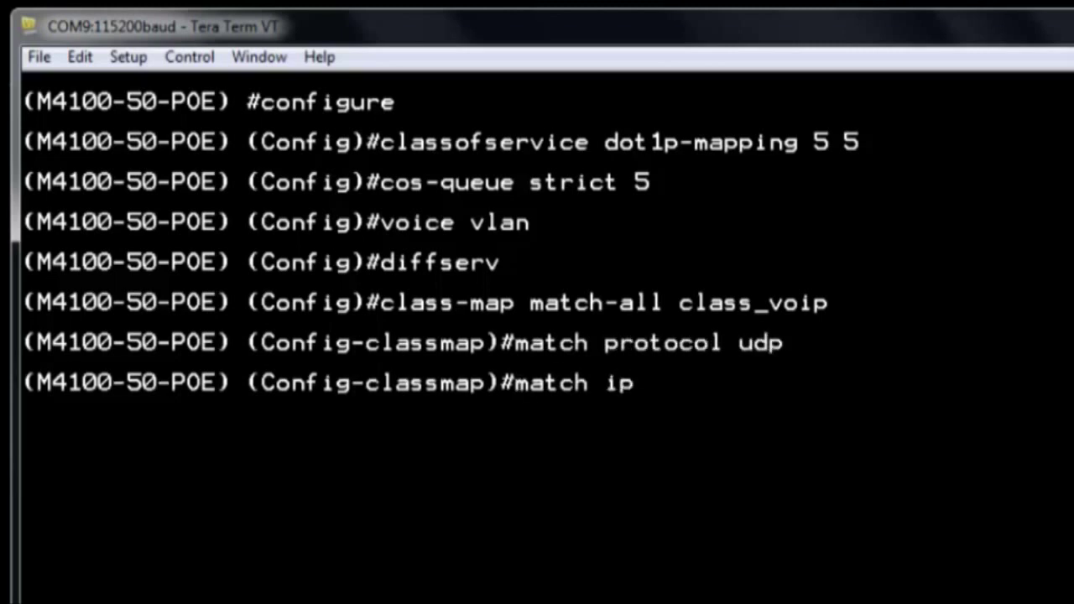
text( dscp ef)
key(Return)
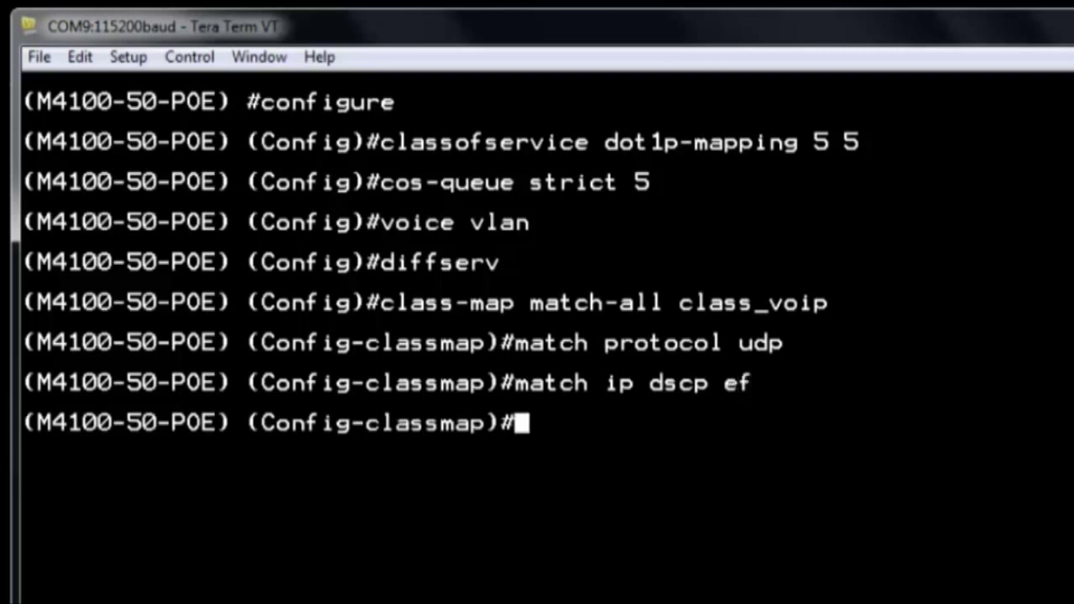
text(exit)
key(Return)
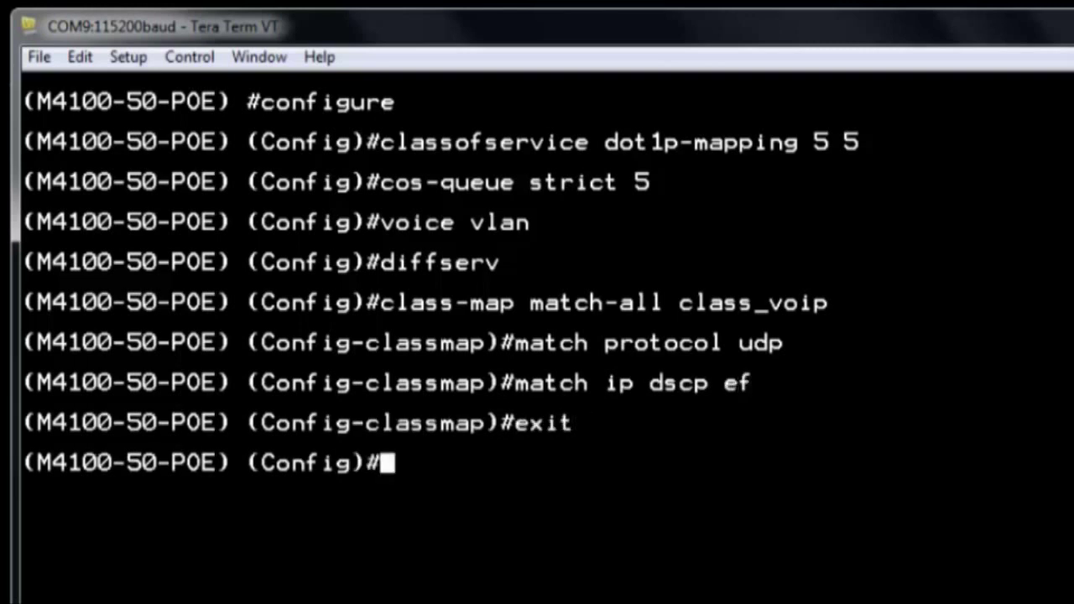
Create inbound policy-map pol_voip assigning class_voip traffic to queue 5.
text(plo)
text(li)
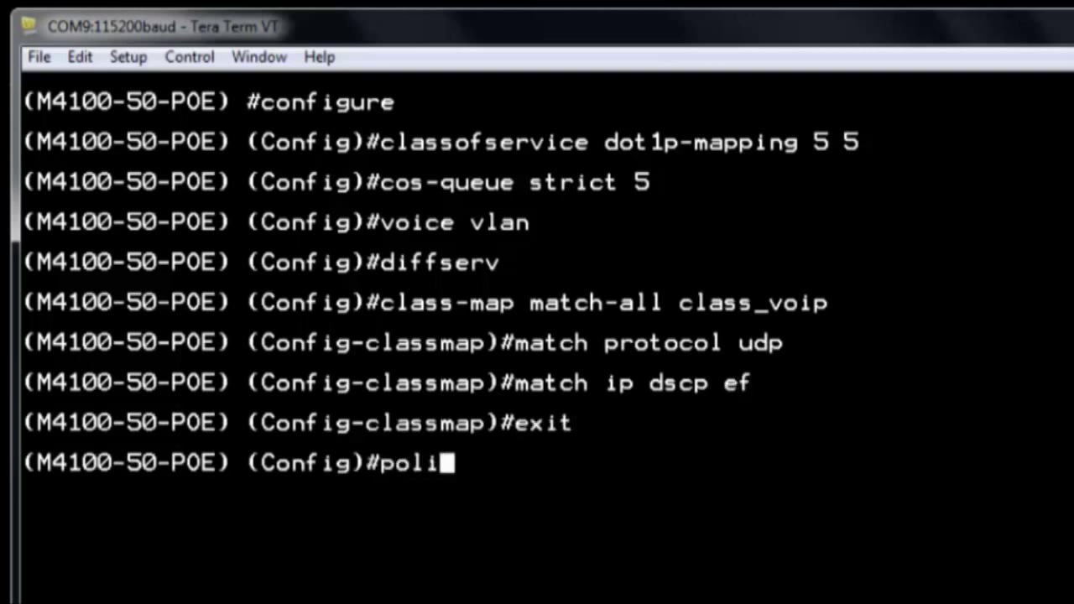
text(cy-map pol)
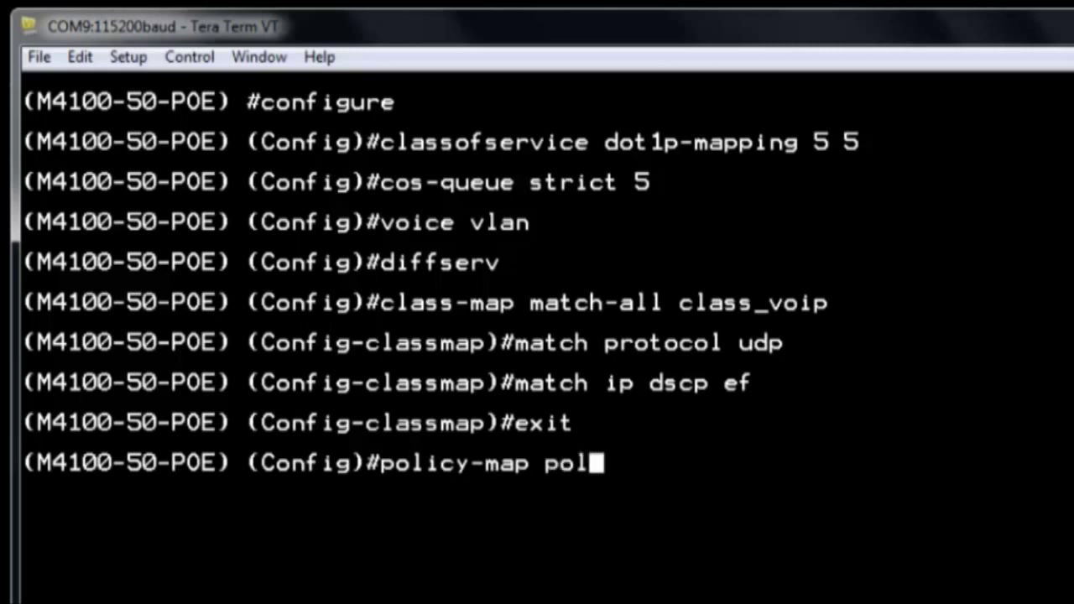
text(\)
key(BackSpace)
text(voip)
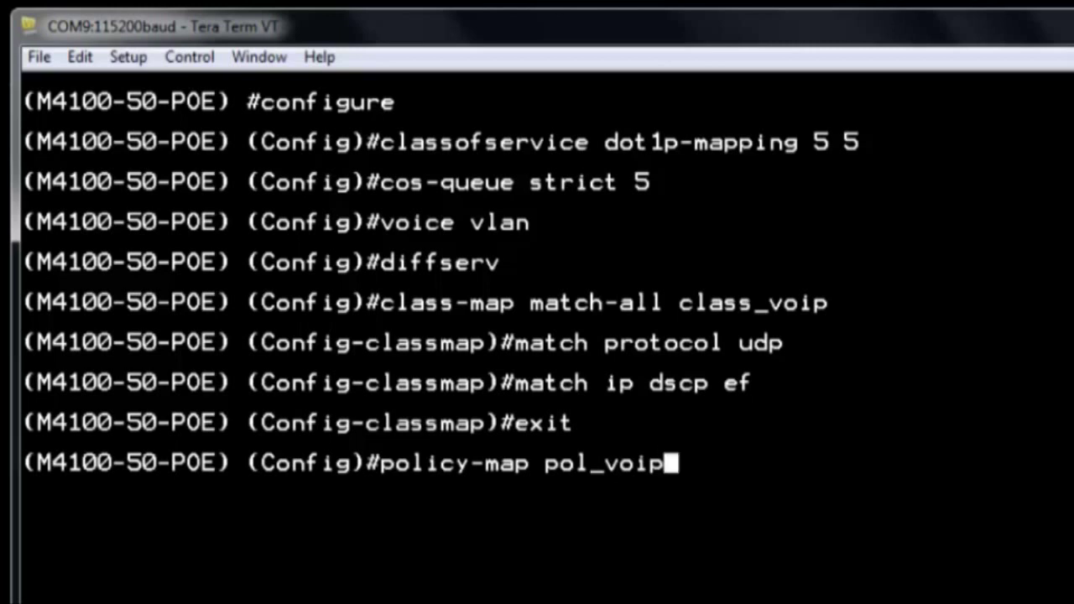
text( in)
key(Return)
text(cl)
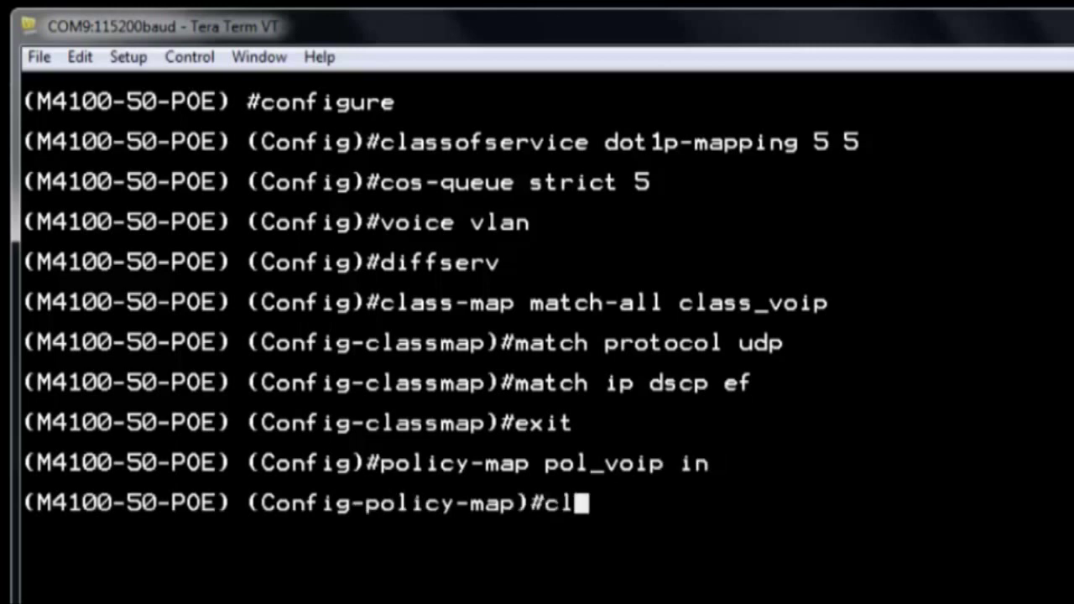
text(ass class)
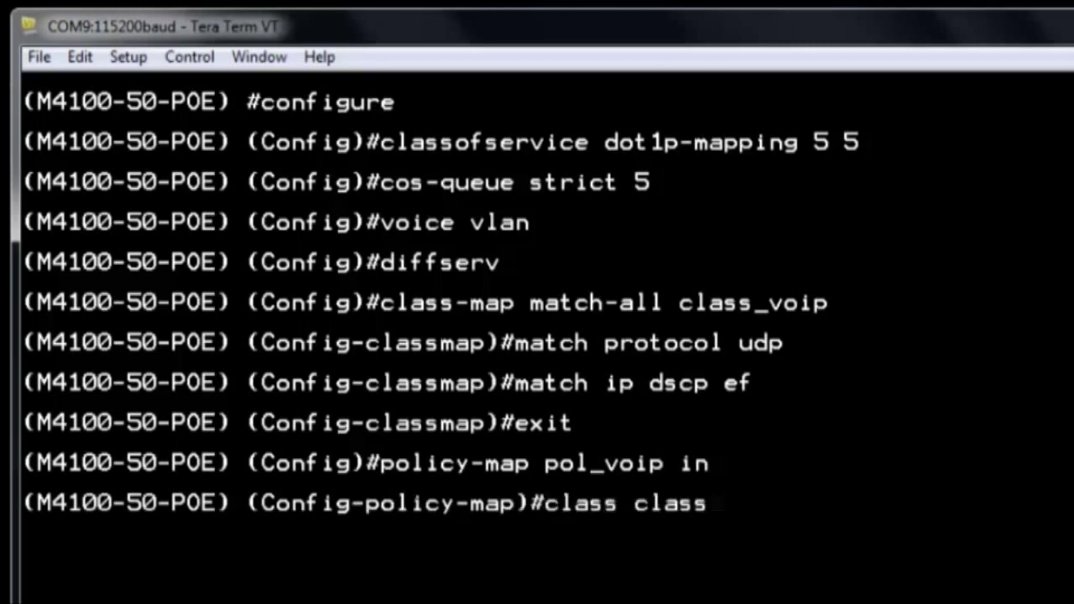
text(_voip)
key(Return)
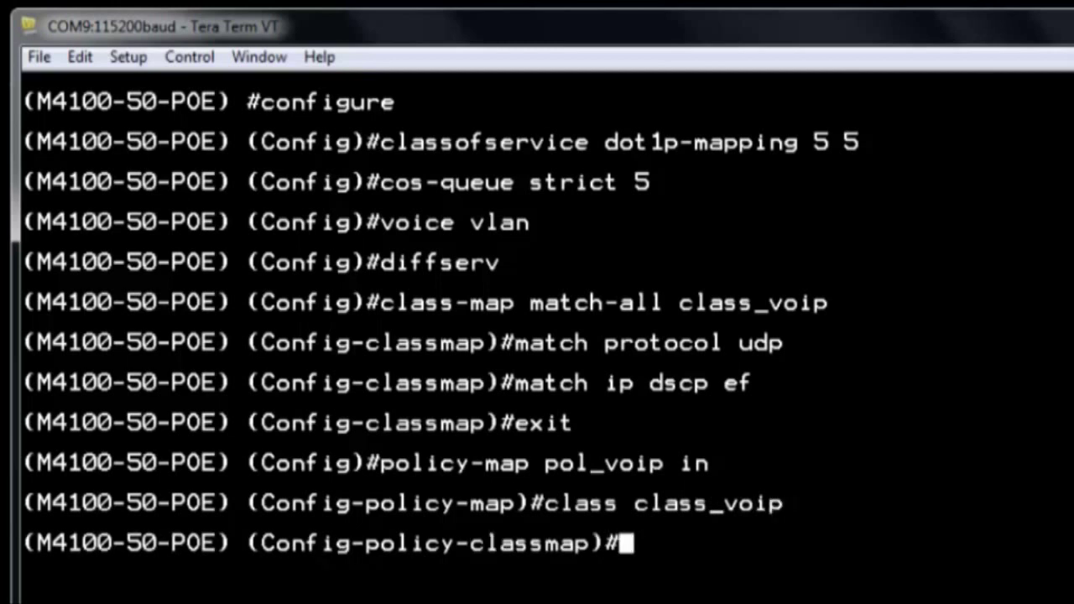
text(assign-queue )
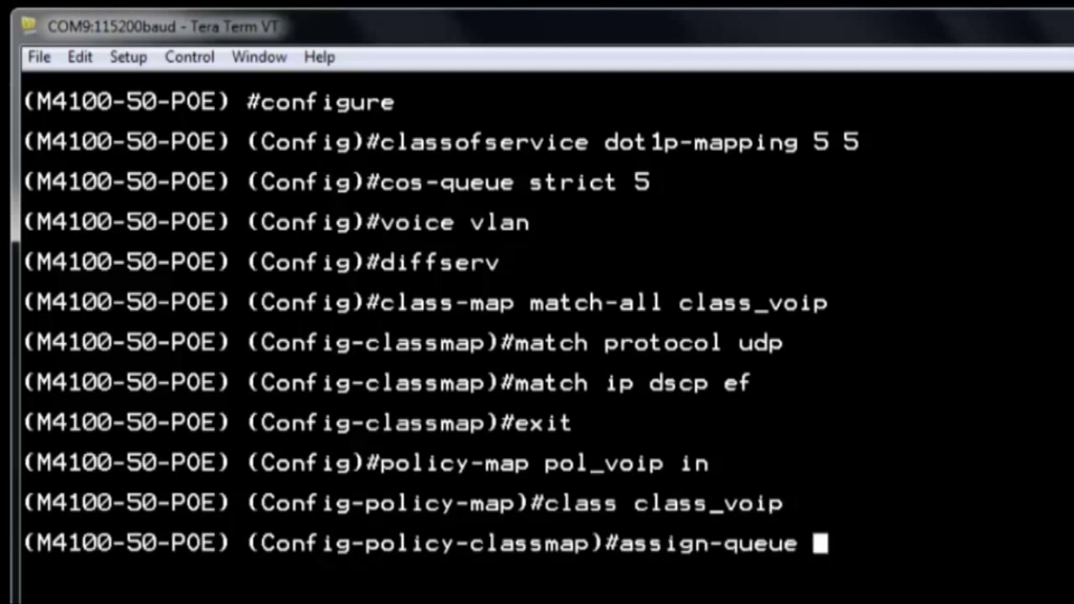
text(5)
key(Return)
text(exit)
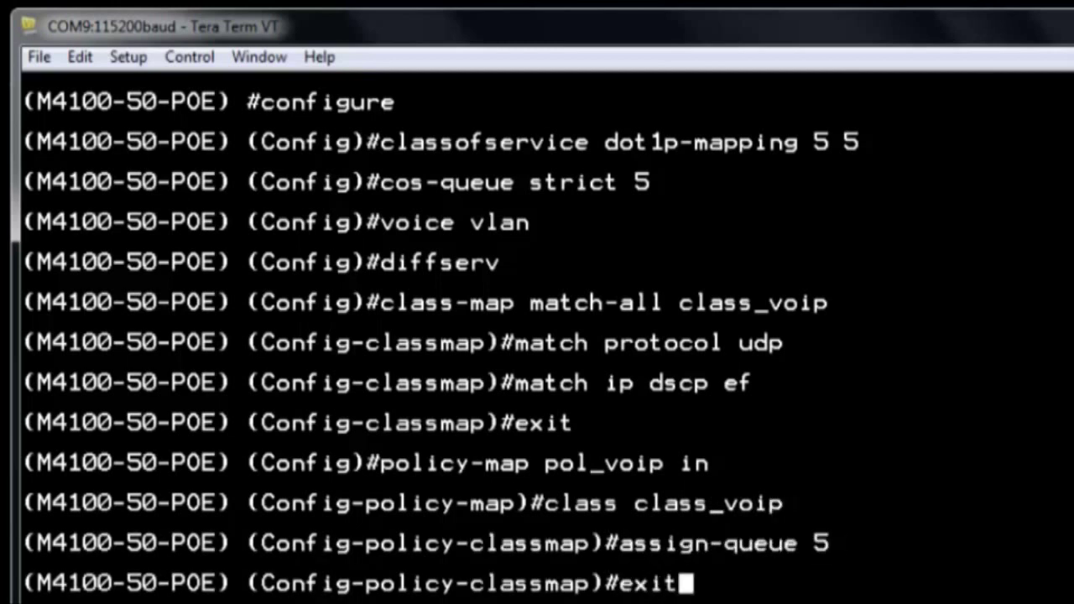
key(Return)
Remove port 0/1 from VLAN 1 and add it to VLANs 100 and 200.
text(exit)
key(Return)
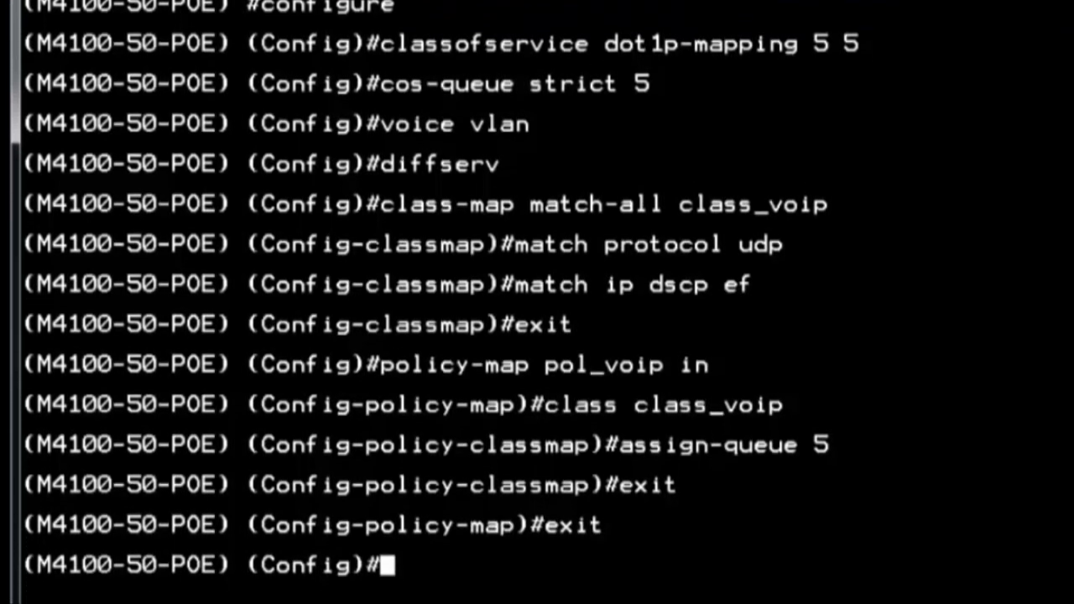
text(interface 0)
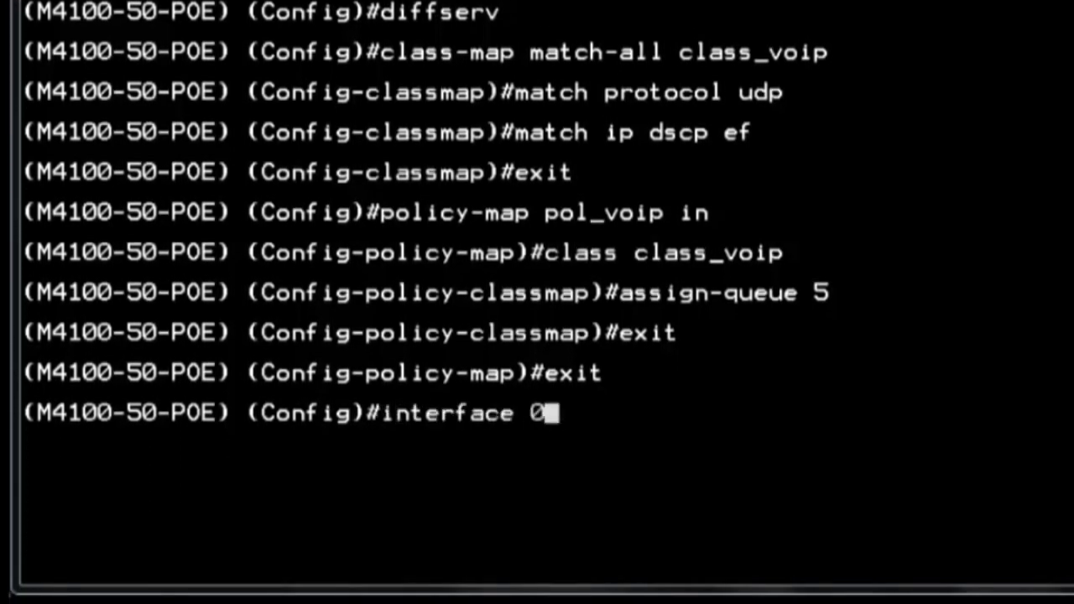
text(/1)
key(Return)
text(vlan )
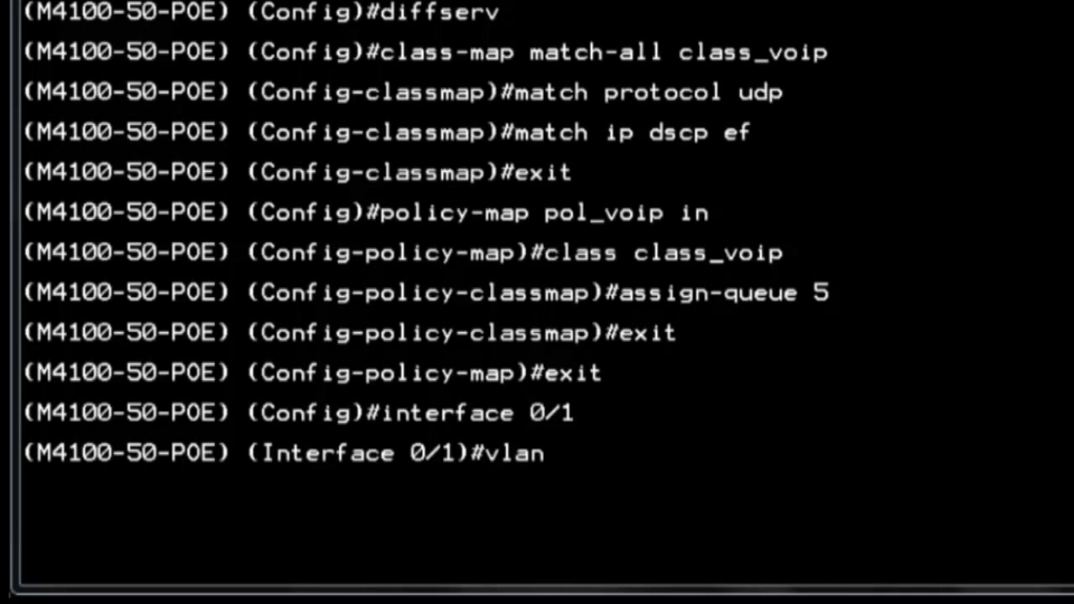
text(participation exclude 1)
key(Return)
text(vl)
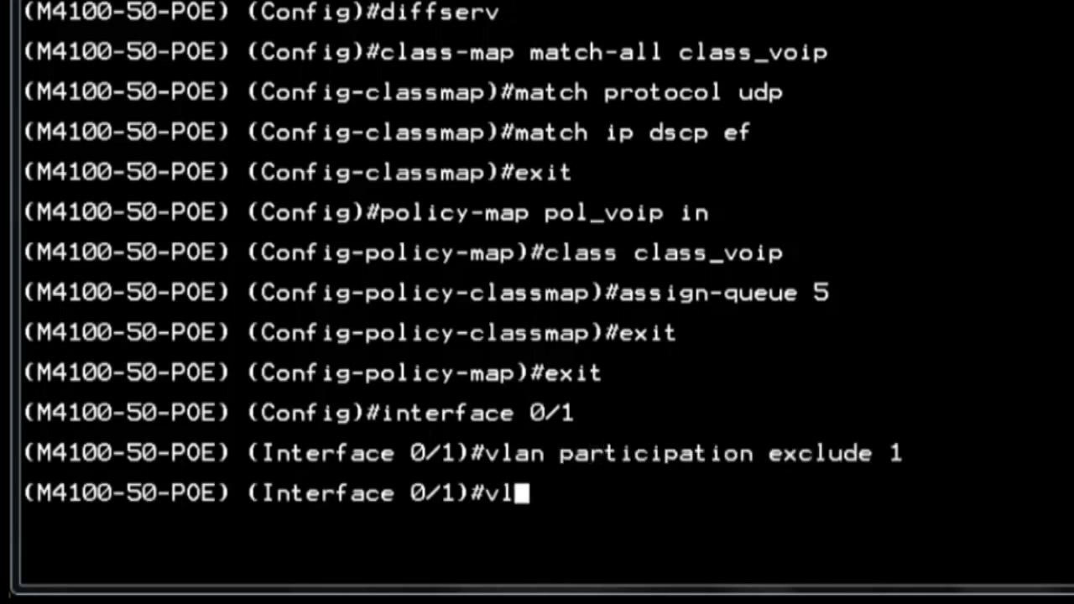
text(an participation include 100)
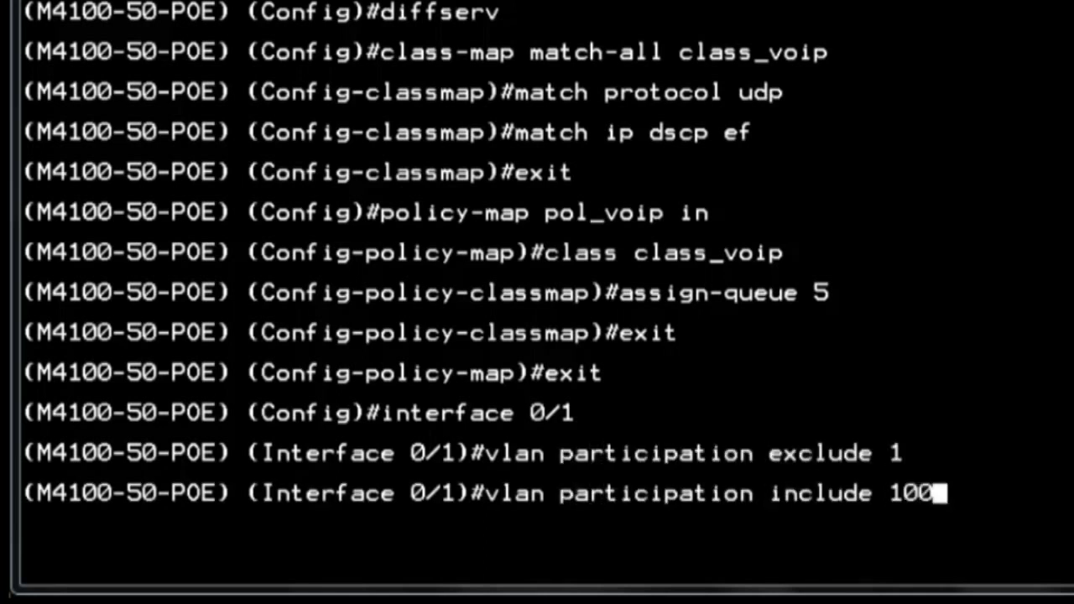
text(,200)
key(Return)
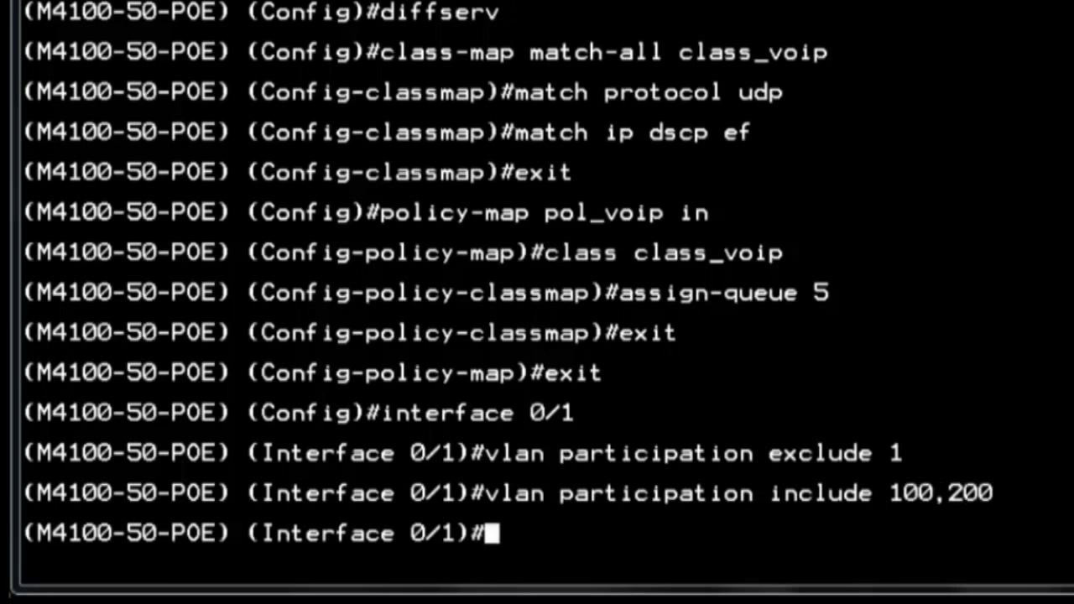
Tag VLAN 100 as port 0/1's voice VLAN and set its PVID to 200.
text(vlan tagging 1)
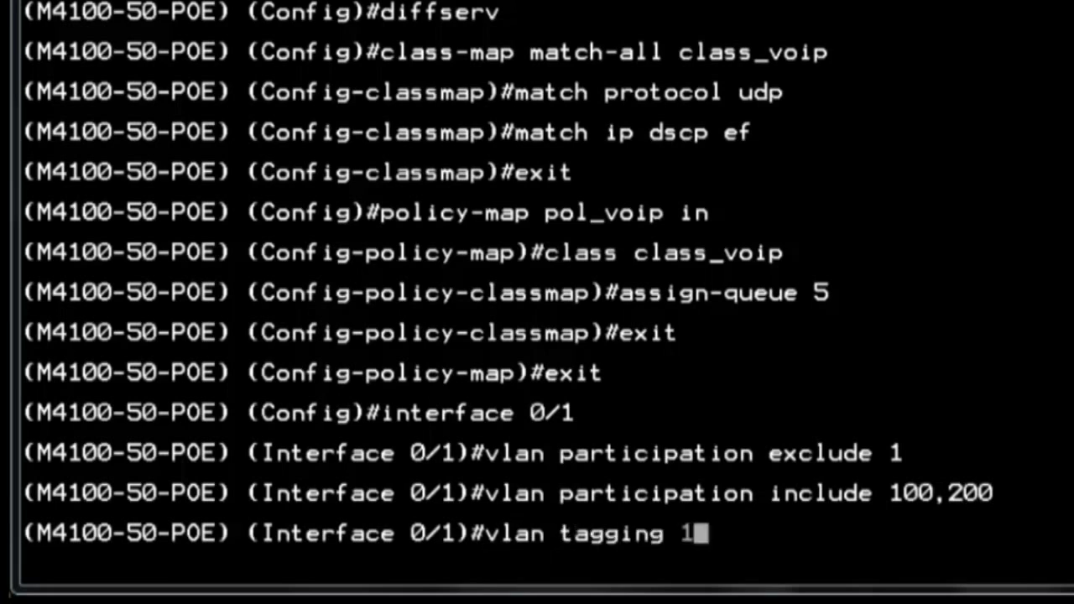
text(00)
key(Return)
text(voi)
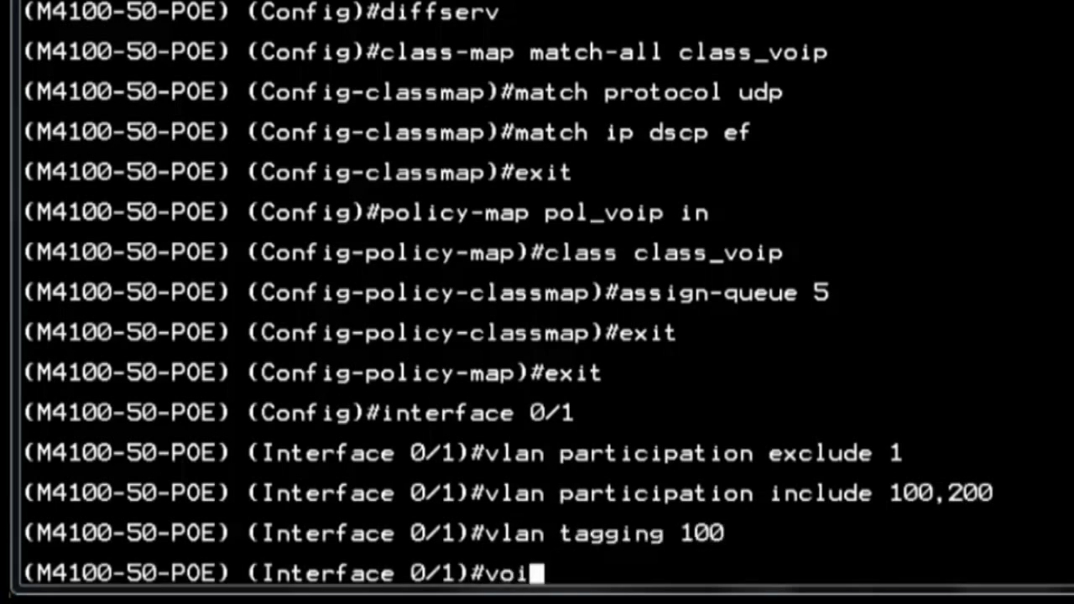
text(ce vlan 100)
key(Return)
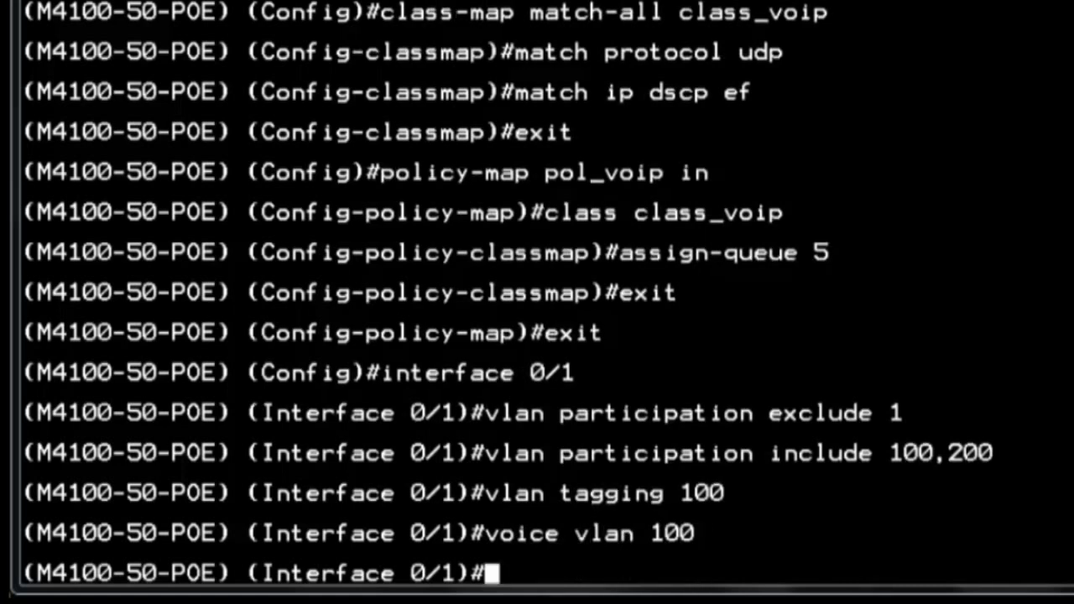
text(vlan pvid)
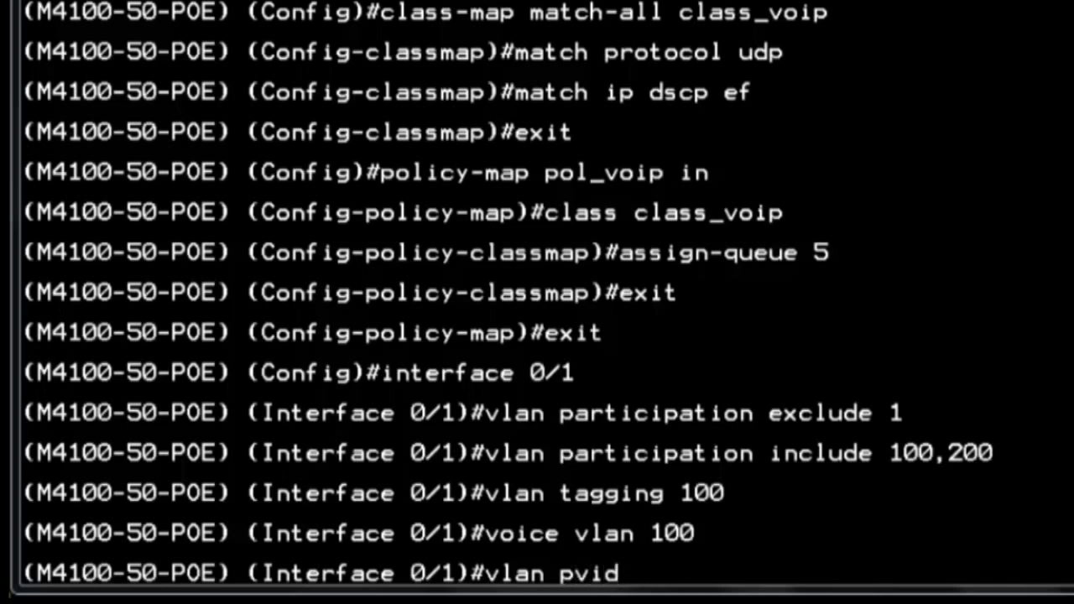
text( 200)
key(Return)
Apply service policy pol_voip inbound on port 0/1 and leave interface mode.
text(service-policy )
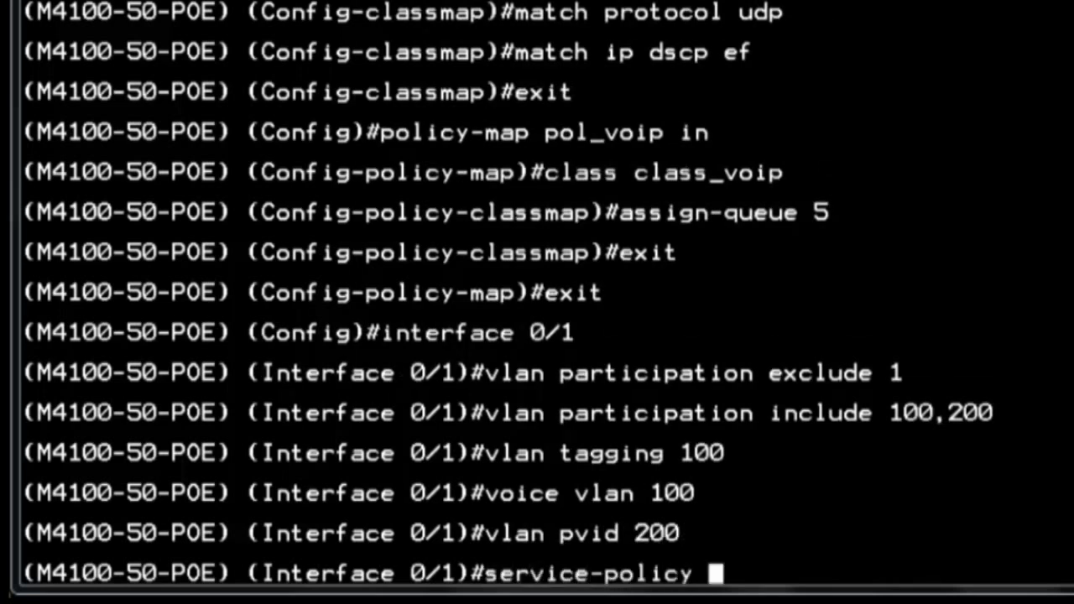
text(in)
text( pol_vi)
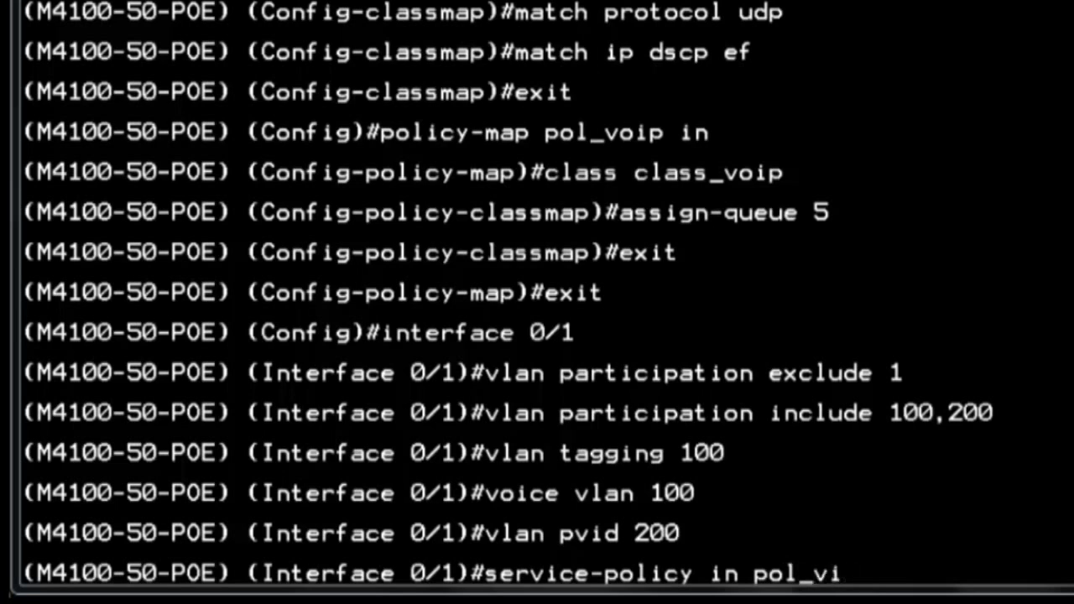
key(BackSpace)
text(oip)
key(Return)
text(exit)
key(Return)
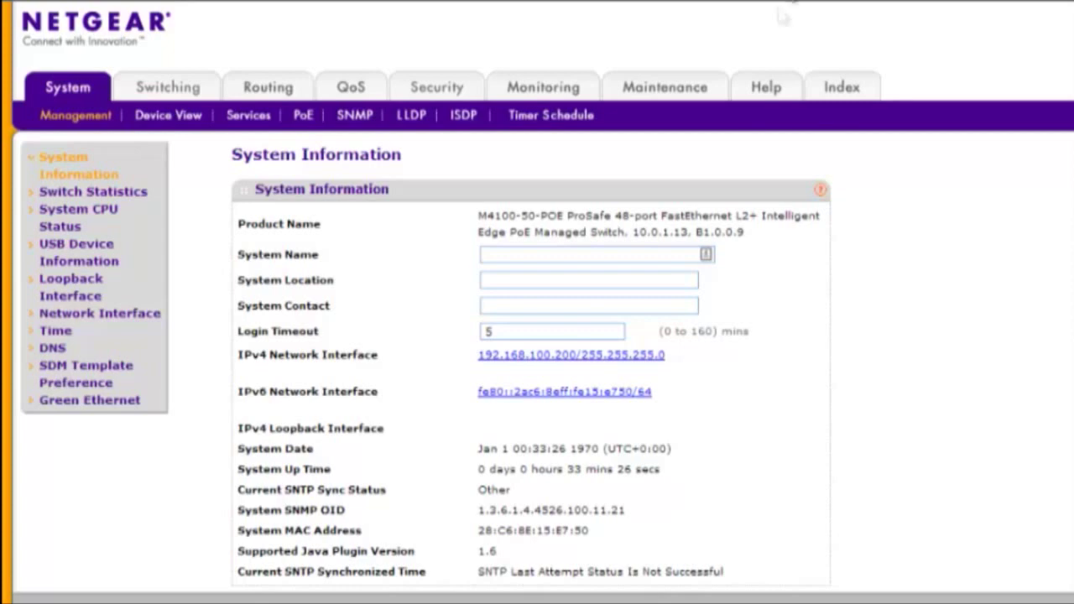
Enable Voice VLAN admin mode on the Switching > VLAN > Advanced page.
click(165, 94)
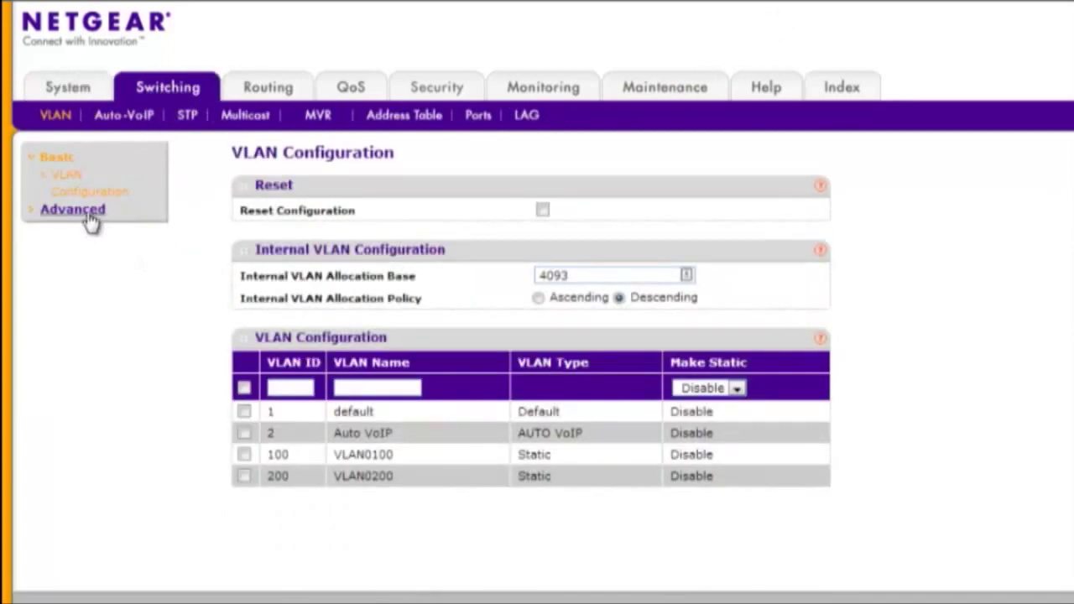
click(84, 211)
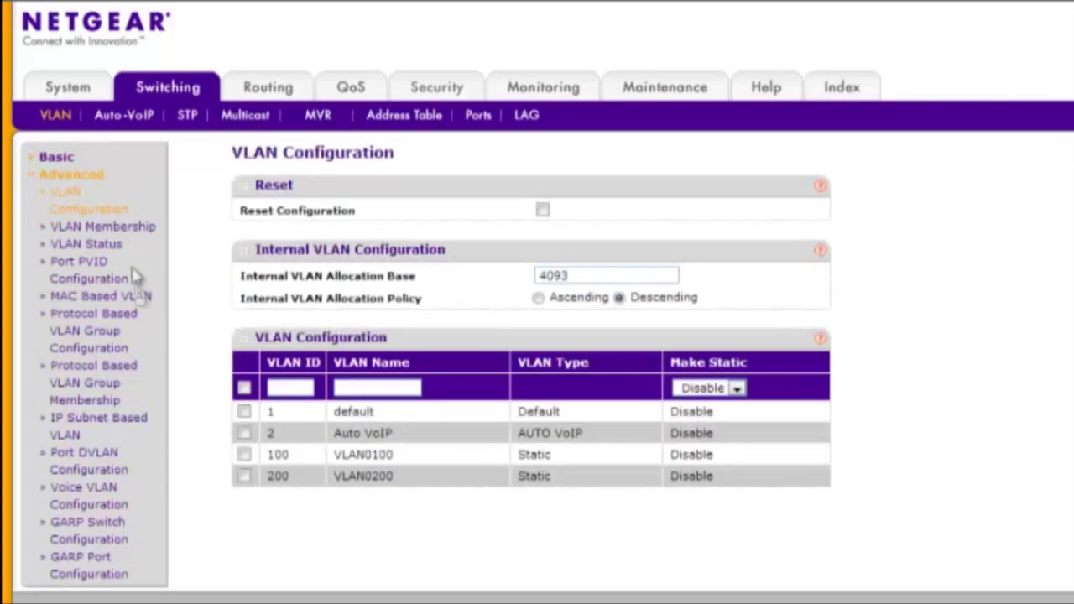
click(108, 491)
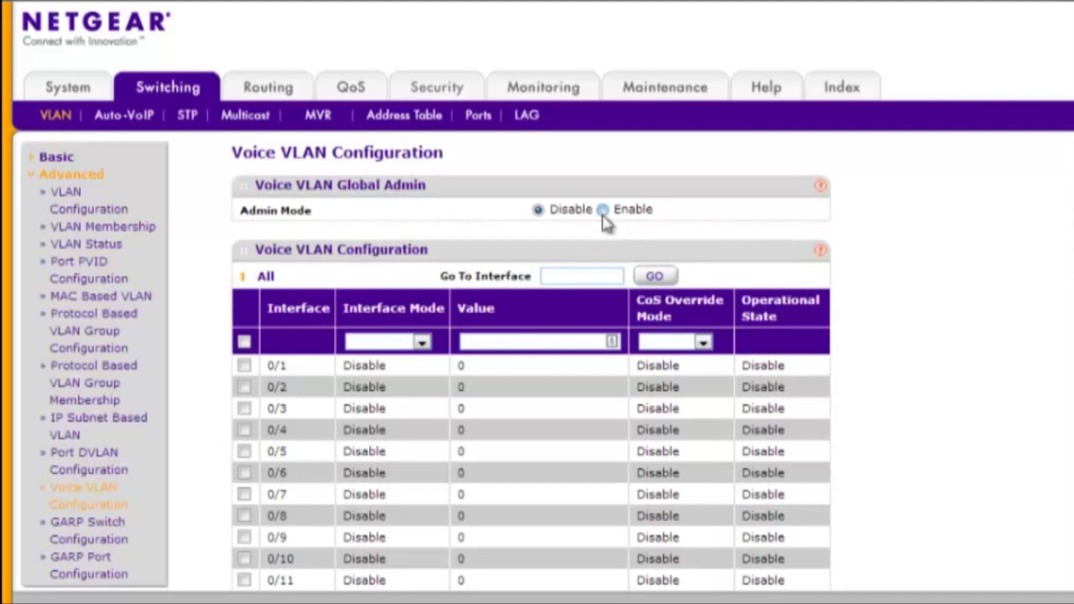
click(604, 211)
Set port 0/1's voice VLAN interface mode to VLAN ID 100.
click(245, 366)
click(421, 343)
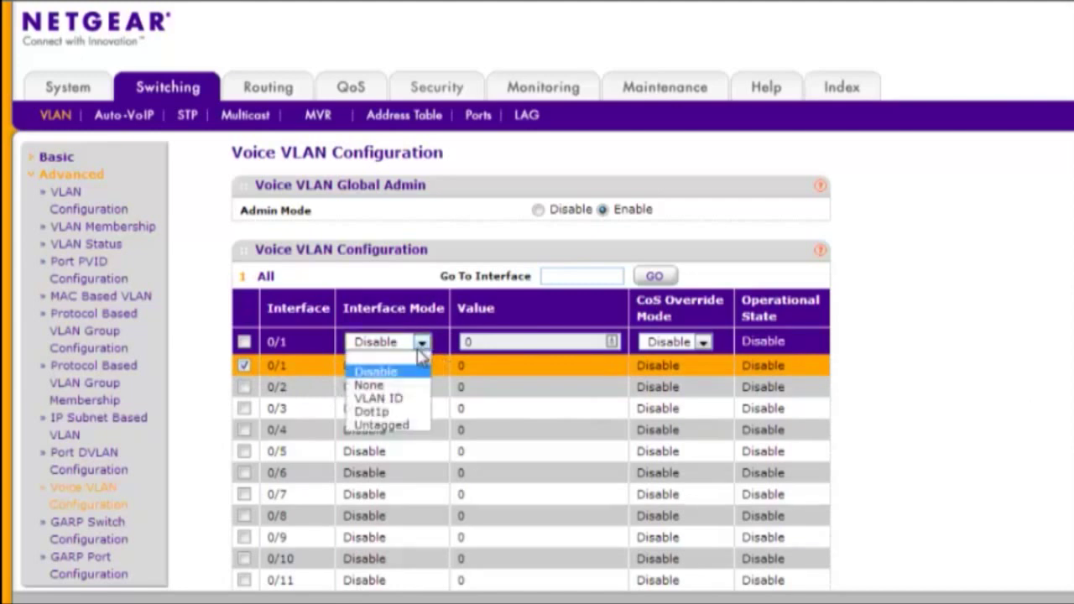
click(417, 399)
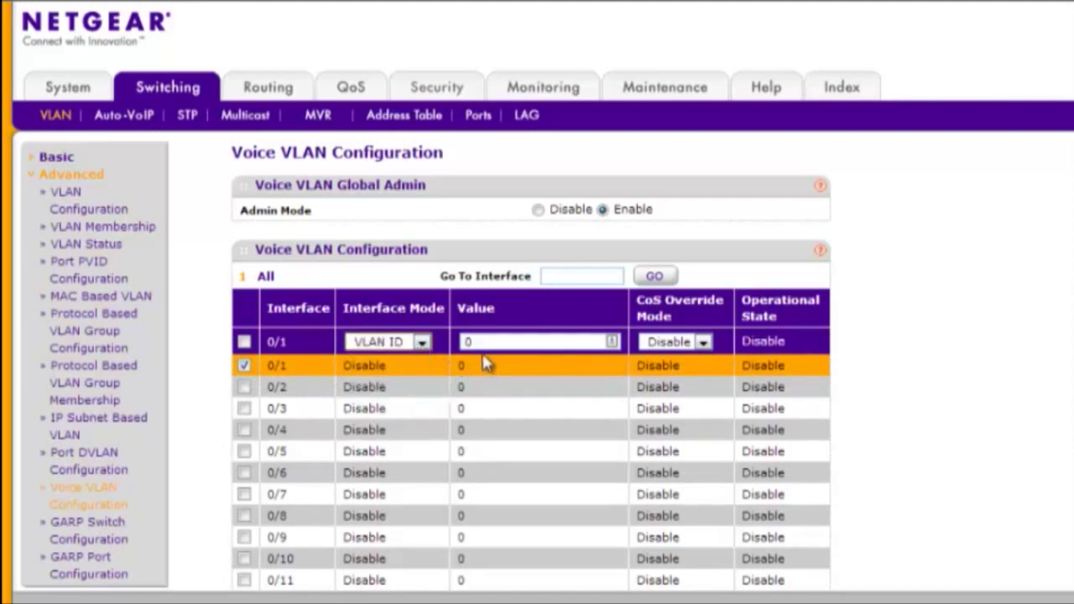
key(Tab)
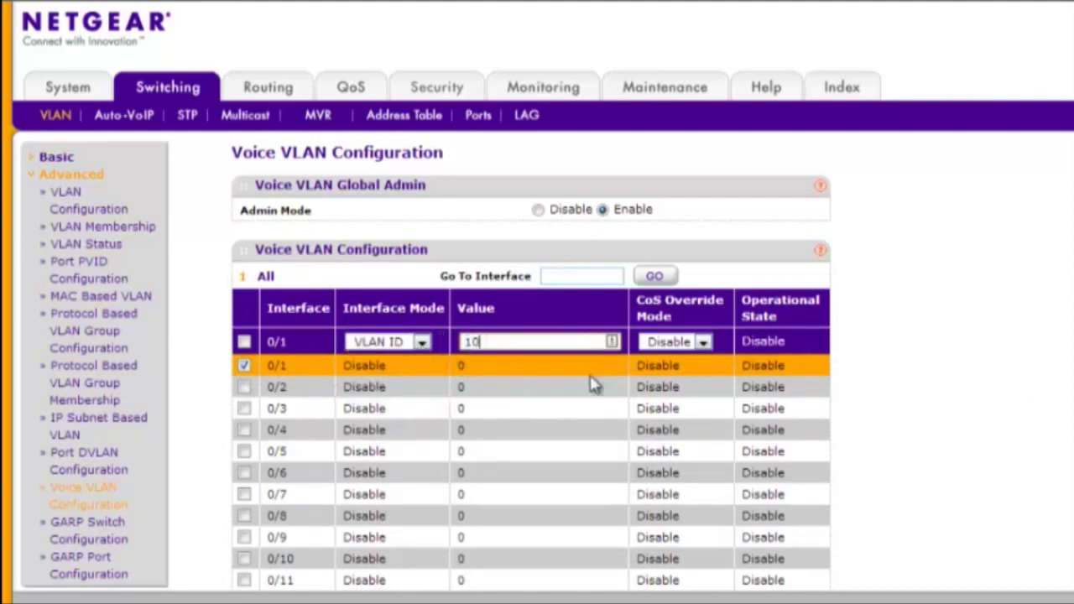
text(0)
key(Return)
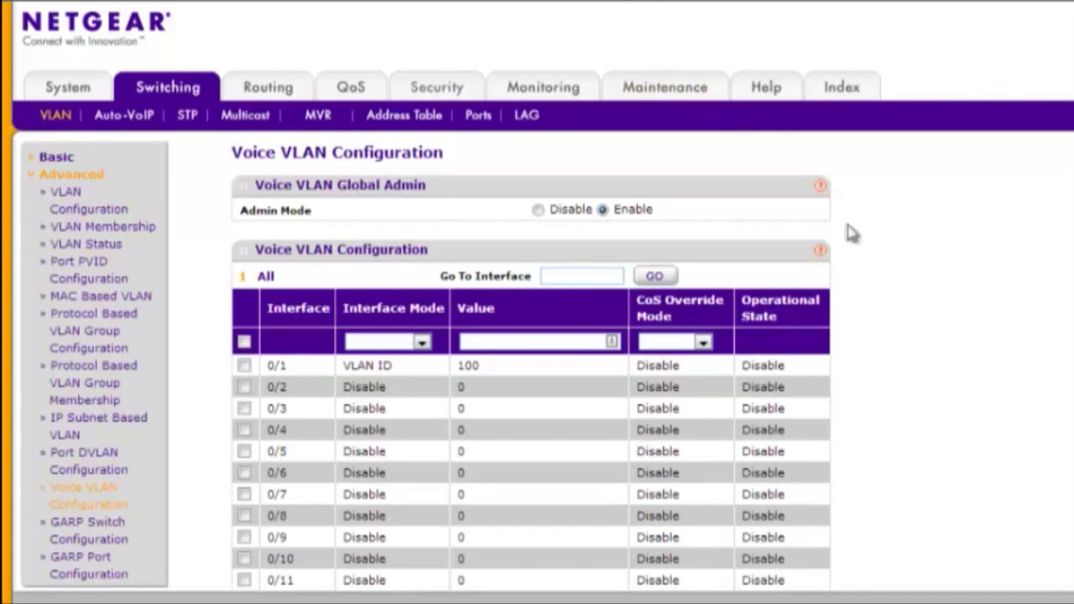
click(348, 91)
In 802.1p to Queue Mapping for interface 0/1, send priority 5 to queue 5.
click(72, 214)
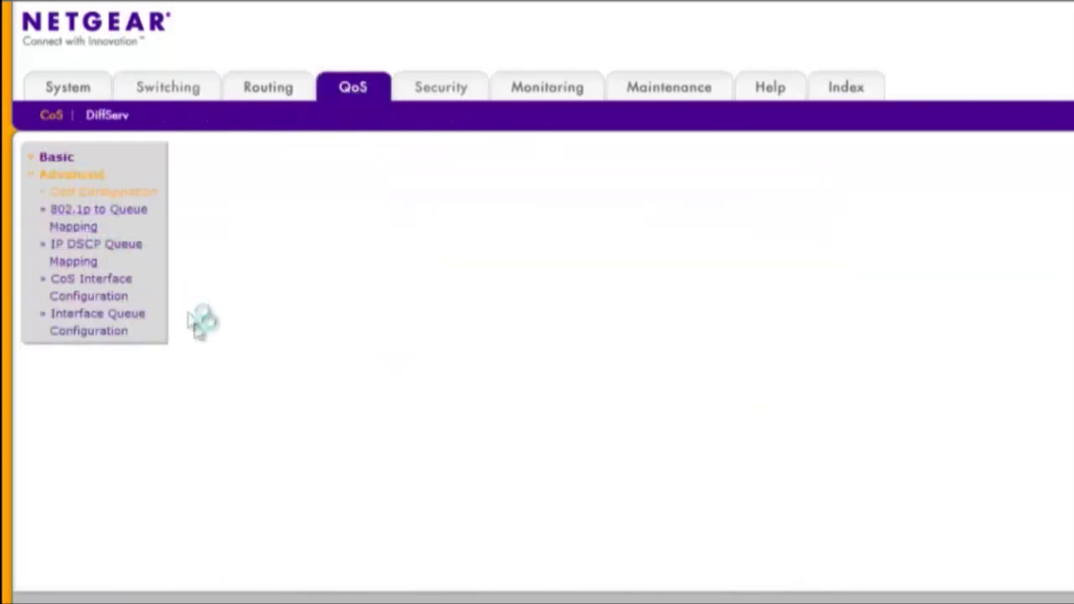
click(124, 220)
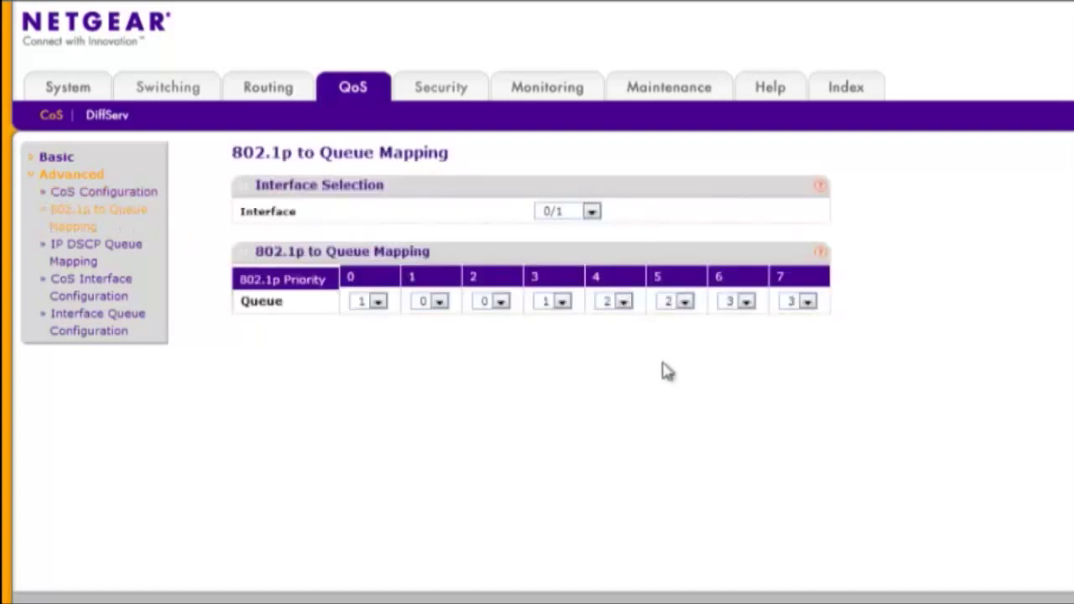
click(592, 212)
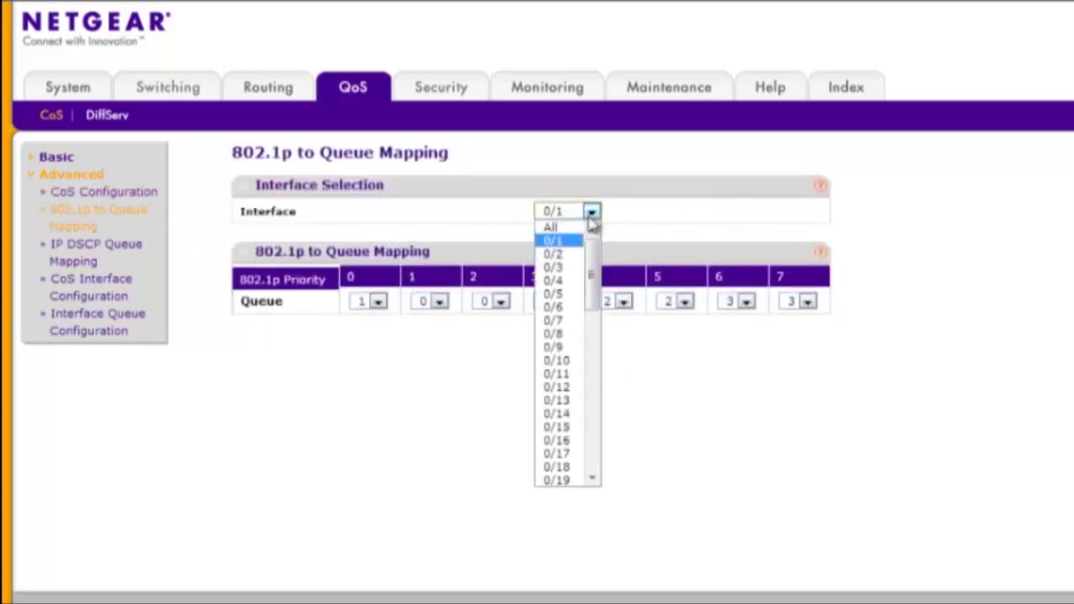
click(684, 303)
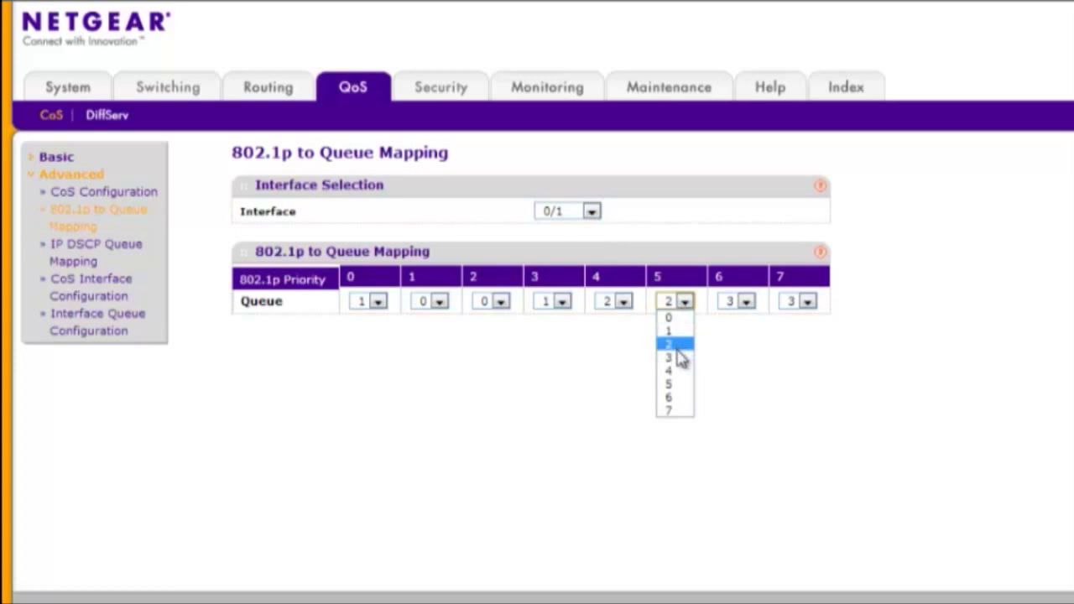
click(679, 385)
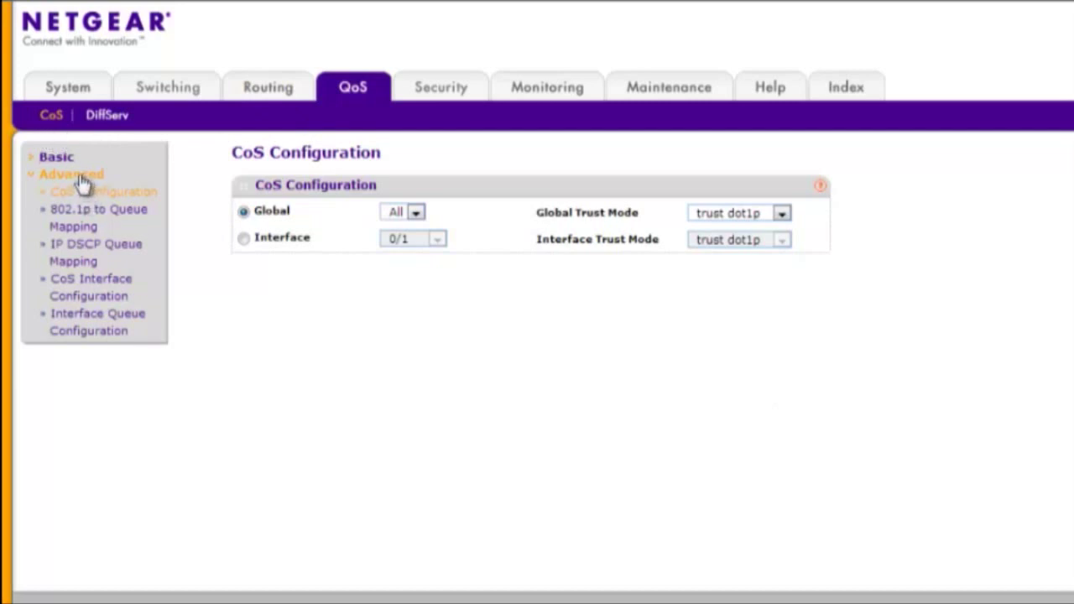
Set queue 5 to Strict scheduler type on all interfaces.
click(131, 320)
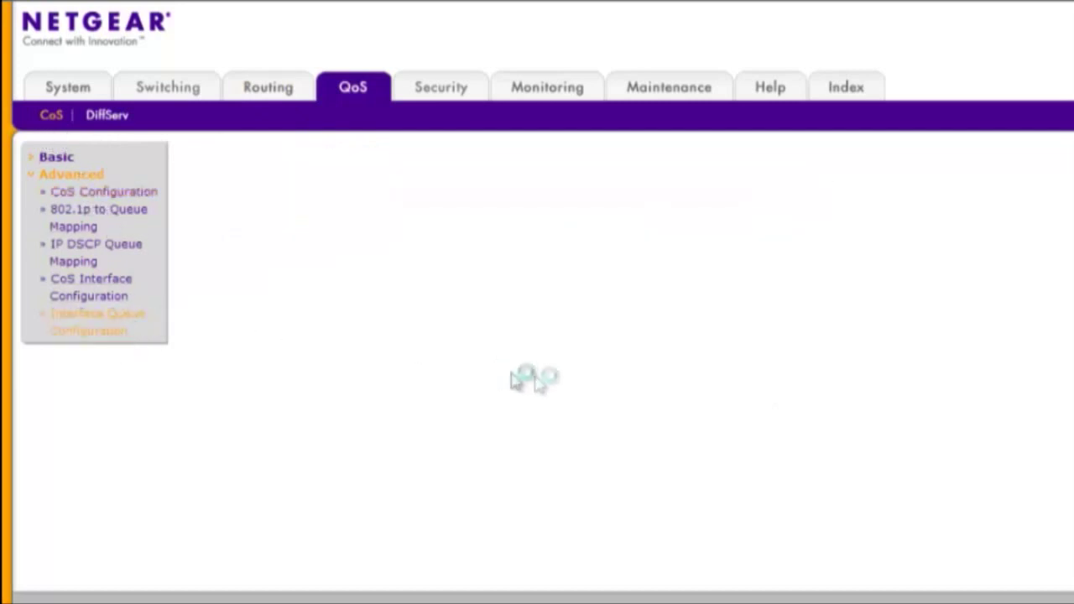
click(244, 278)
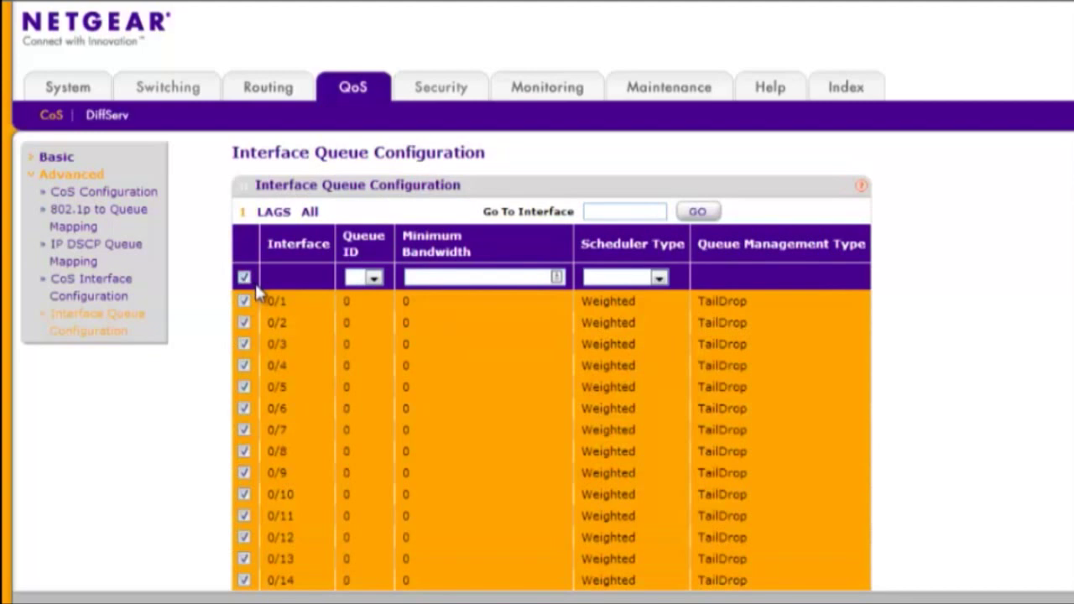
click(375, 278)
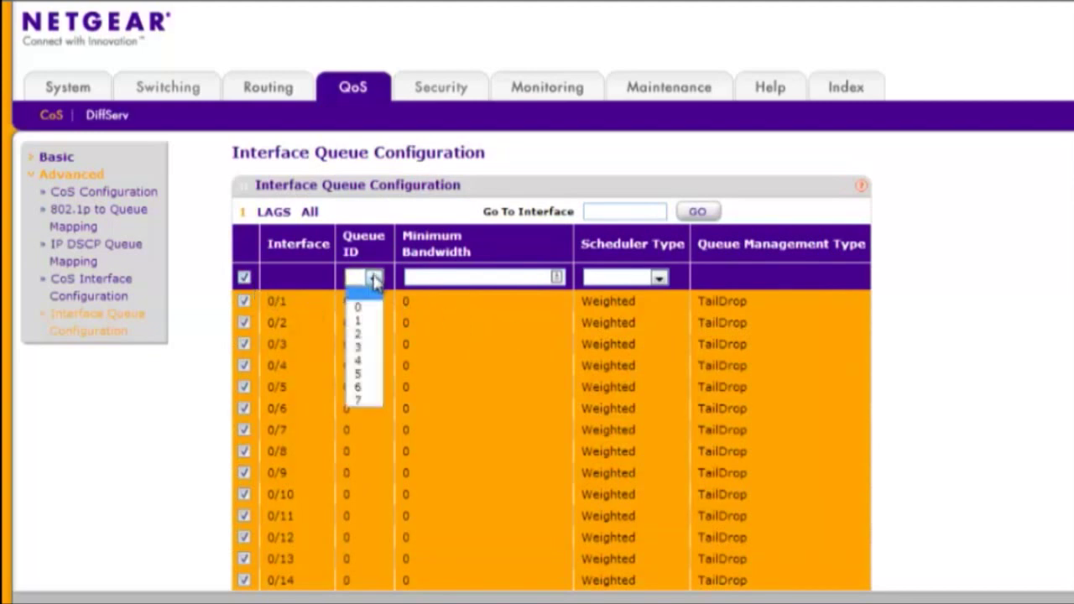
click(374, 369)
click(660, 278)
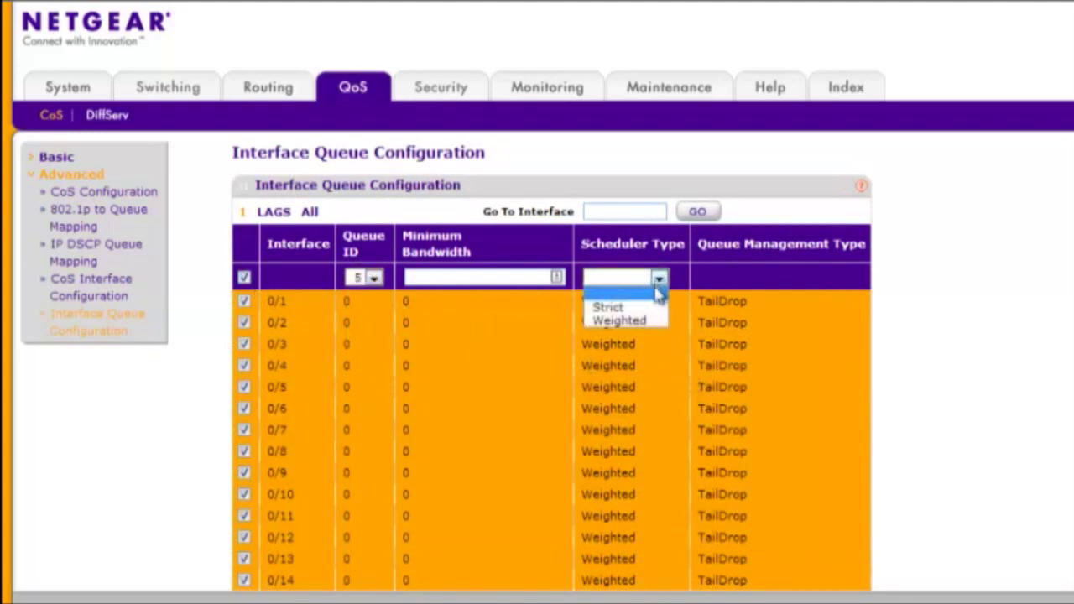
click(606, 307)
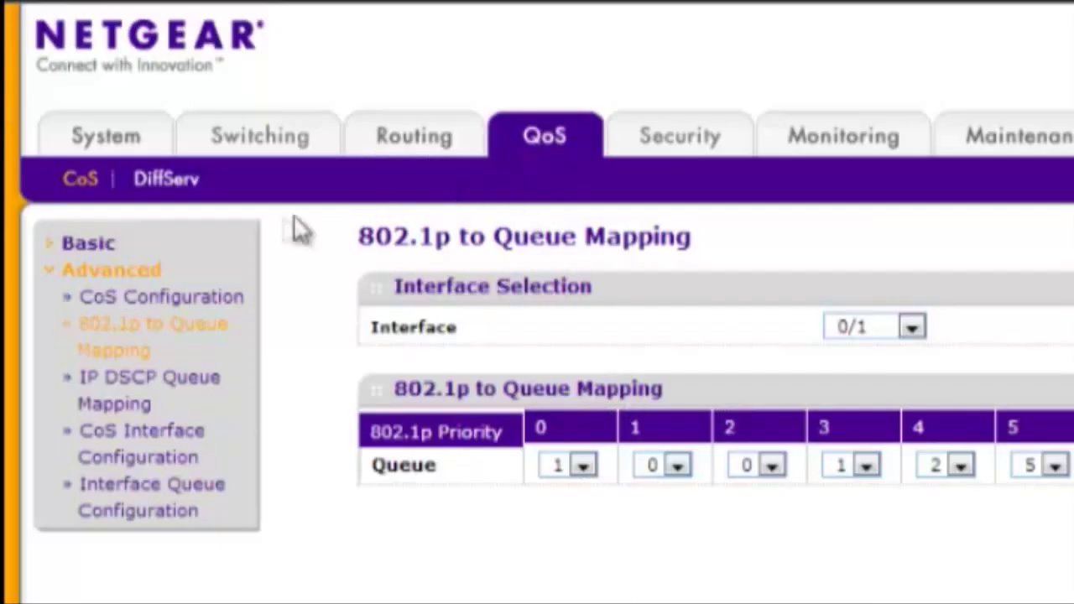
click(179, 196)
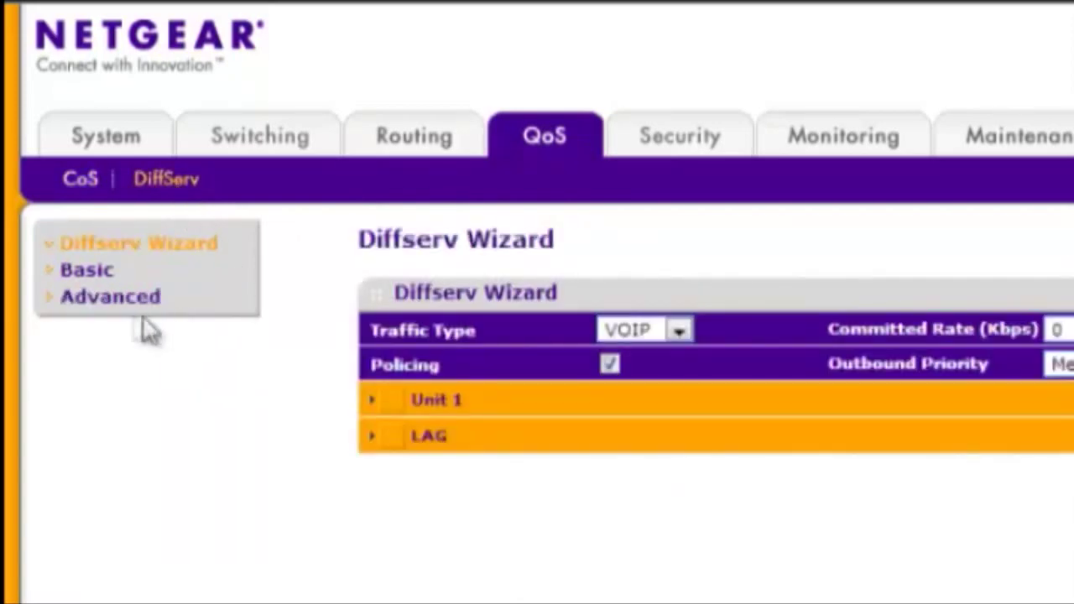
Confirm DiffServ admin mode is enabled, then return to the Diffserv Wizard.
click(130, 298)
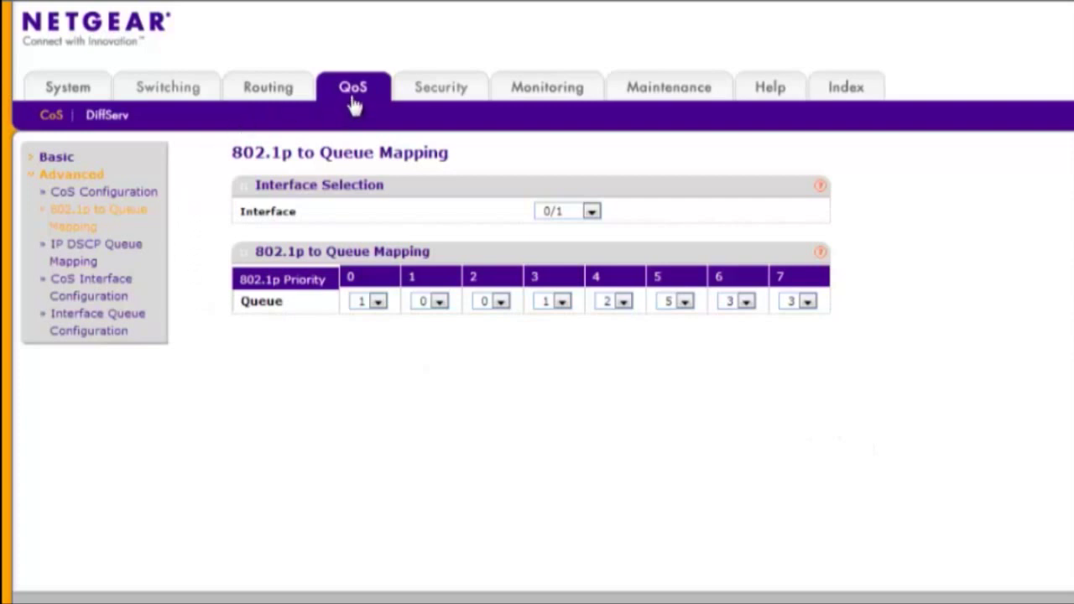
click(103, 116)
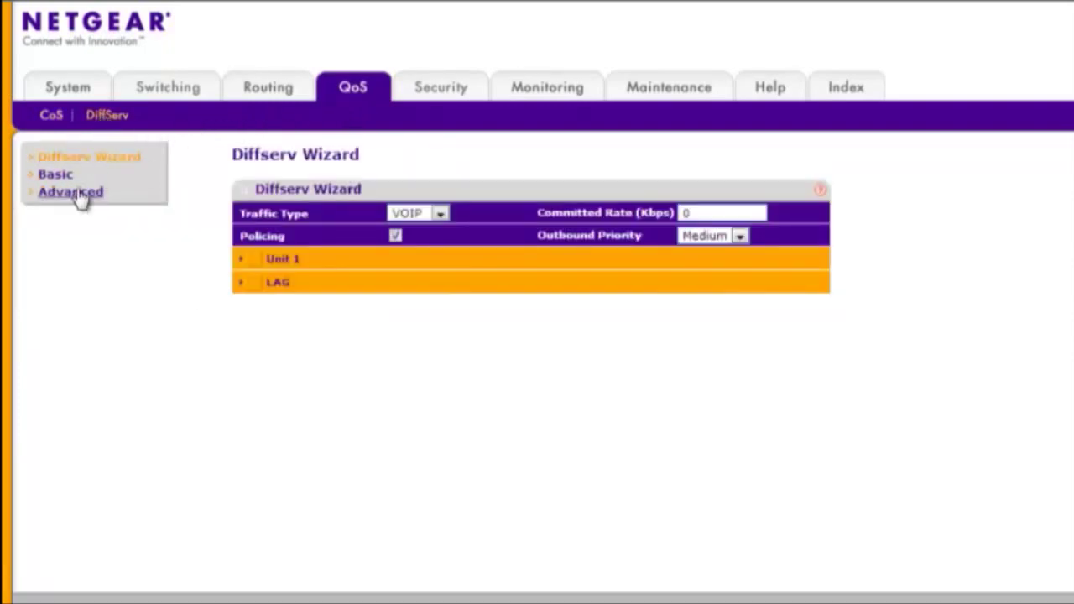
Add DiffServ class class_voip with class type All.
click(79, 193)
click(88, 264)
text(class_voip)
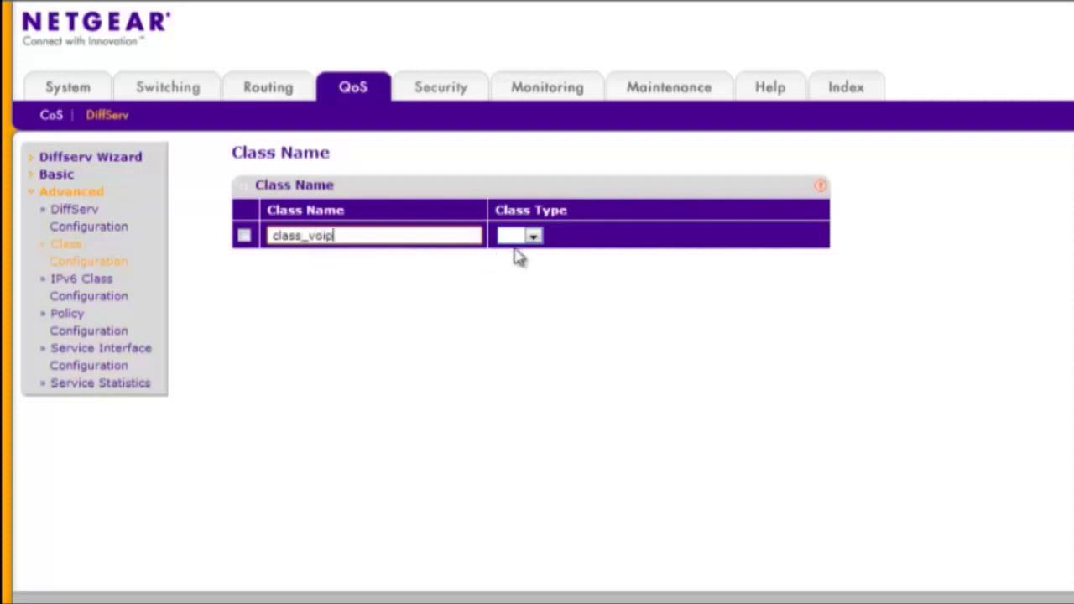
click(532, 235)
click(514, 265)
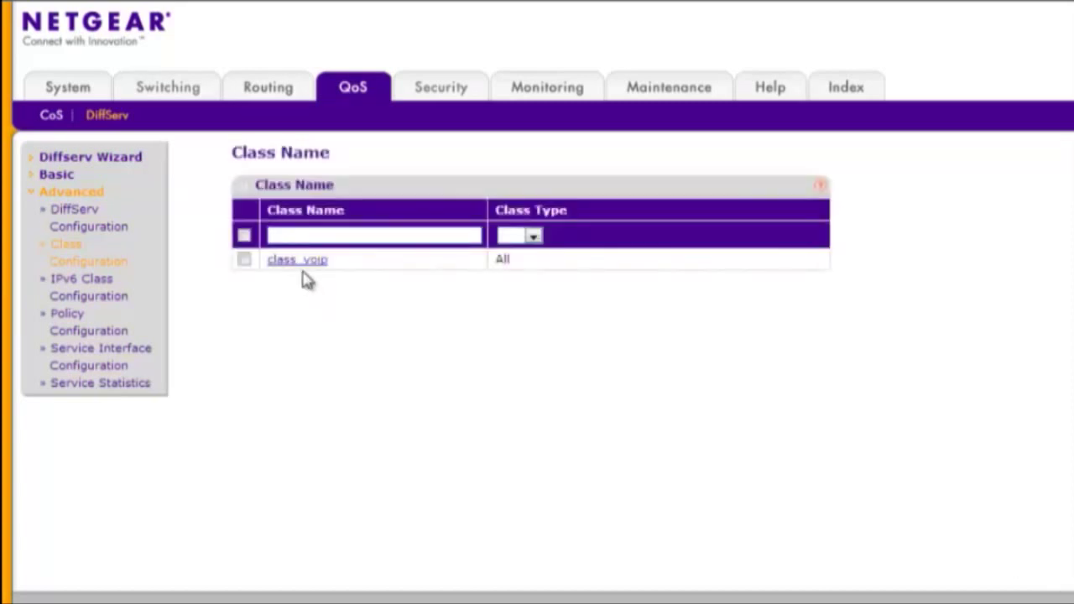
click(298, 261)
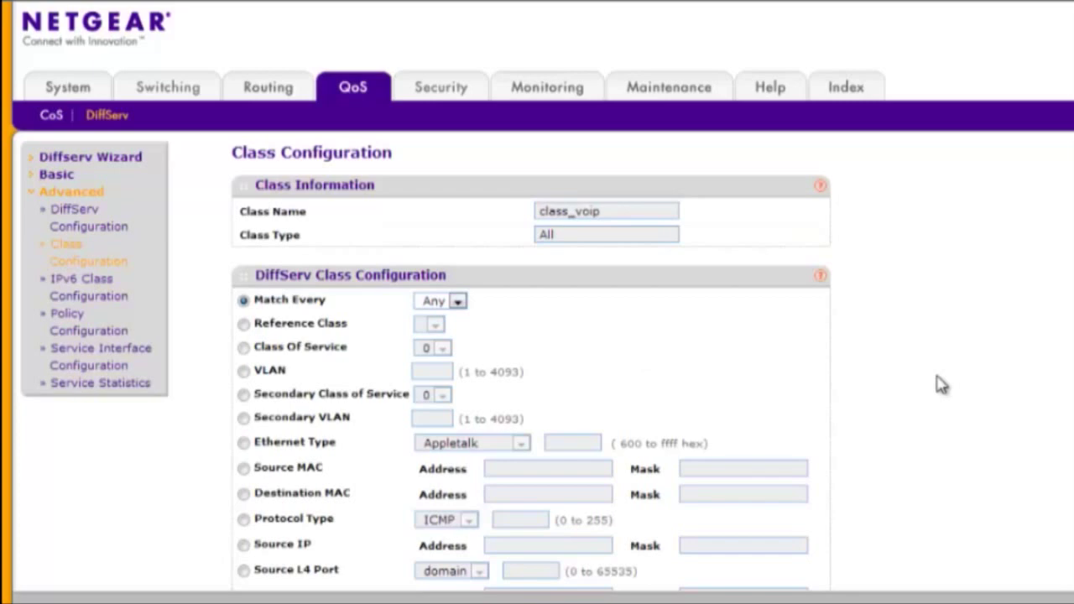
Make class_voip match protocol UDP and IP DSCP EF.
scroll(941, 384, down, 2)
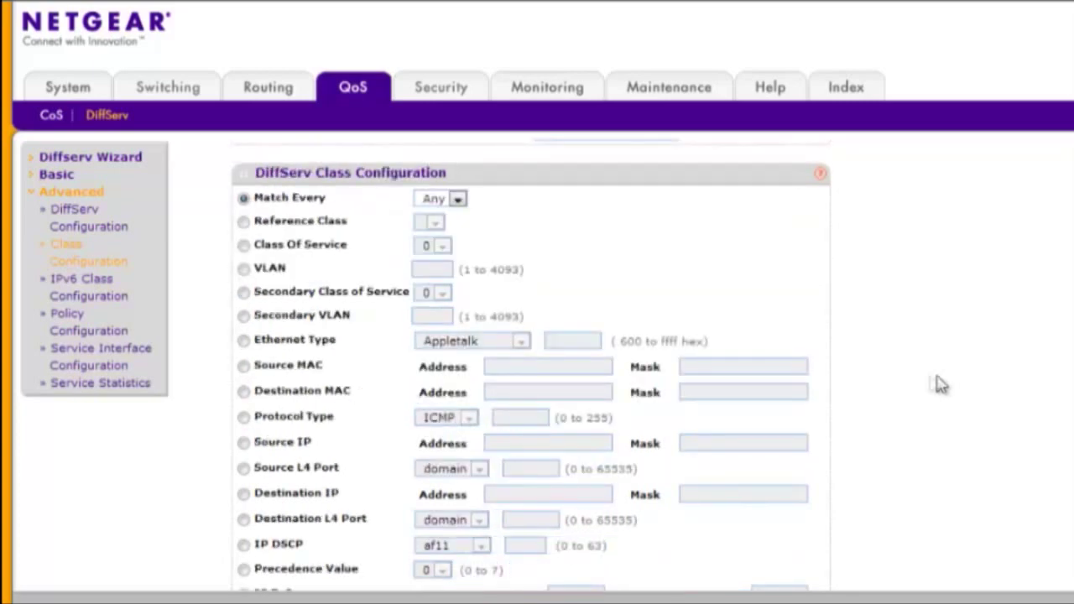
click(244, 418)
click(457, 421)
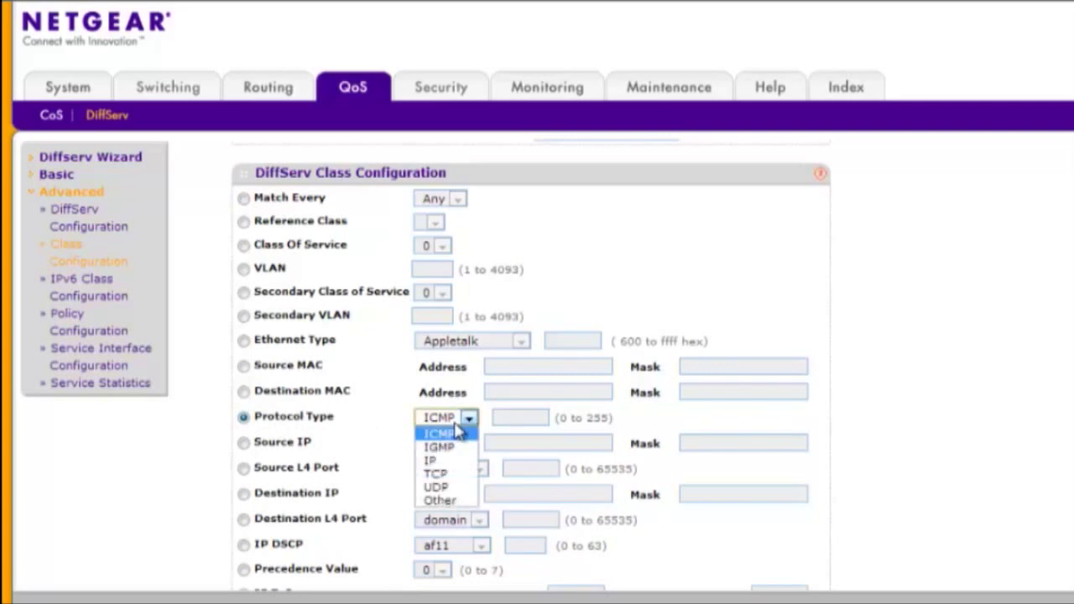
click(445, 489)
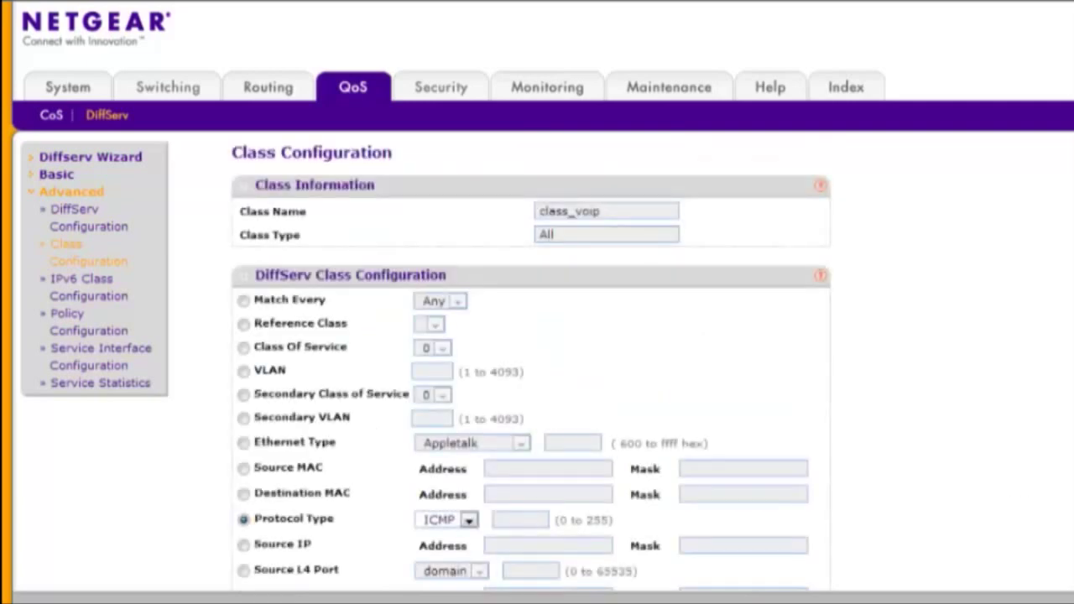
scroll(530, 370, down, 3)
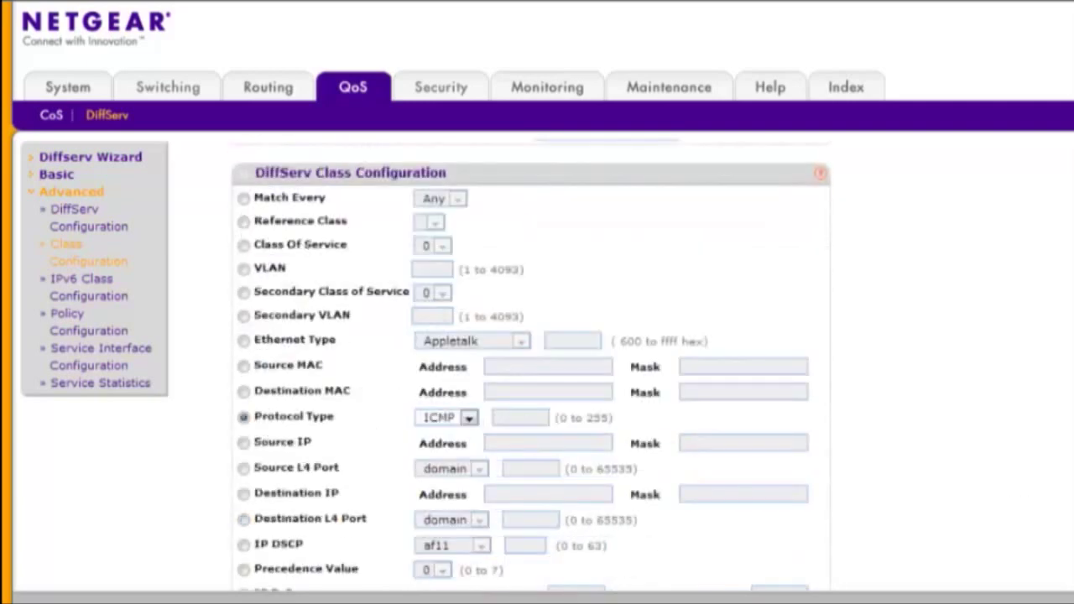
scroll(1015, 470, down, 3)
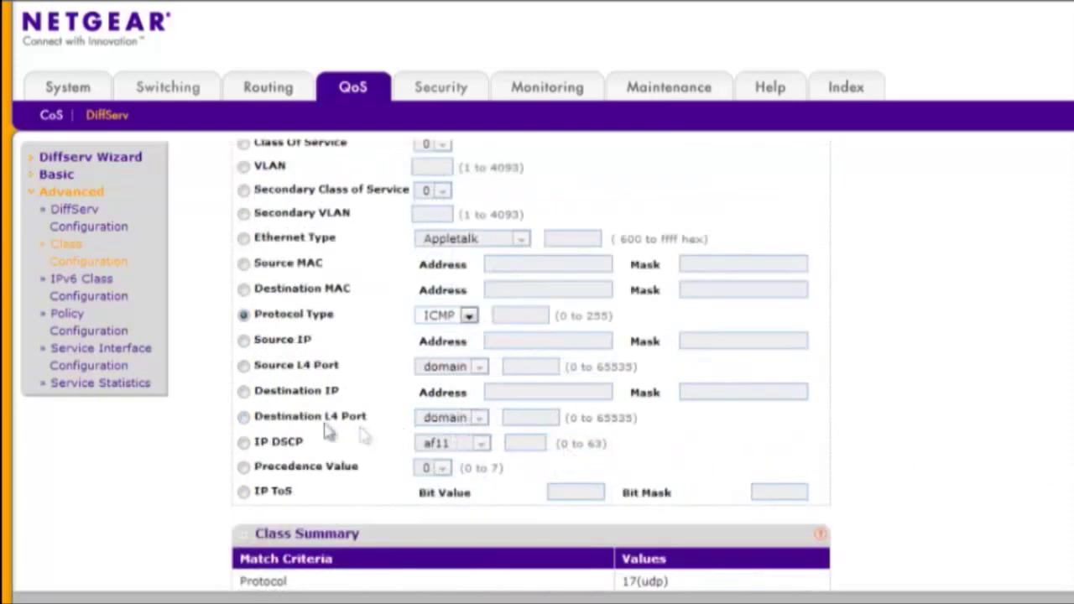
click(244, 445)
click(470, 445)
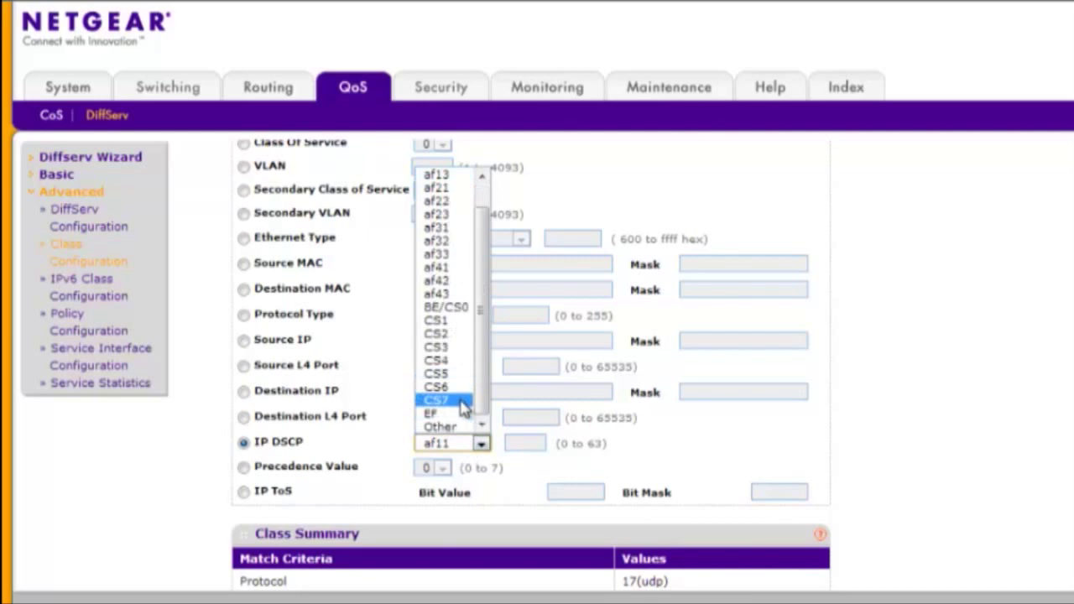
click(463, 414)
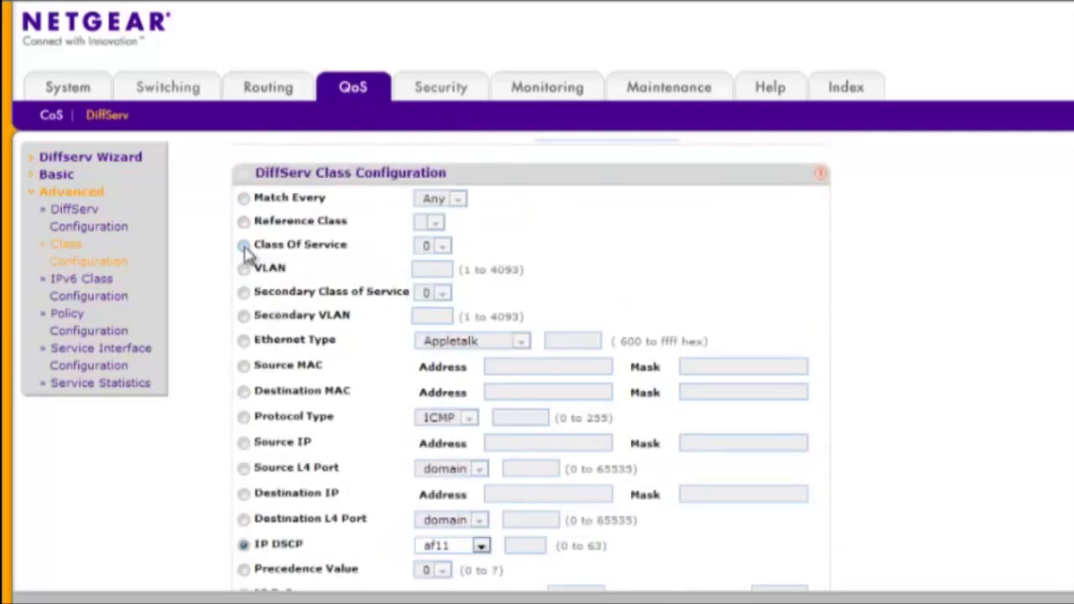
Make class_voip also match Class Of Service 5.
click(244, 246)
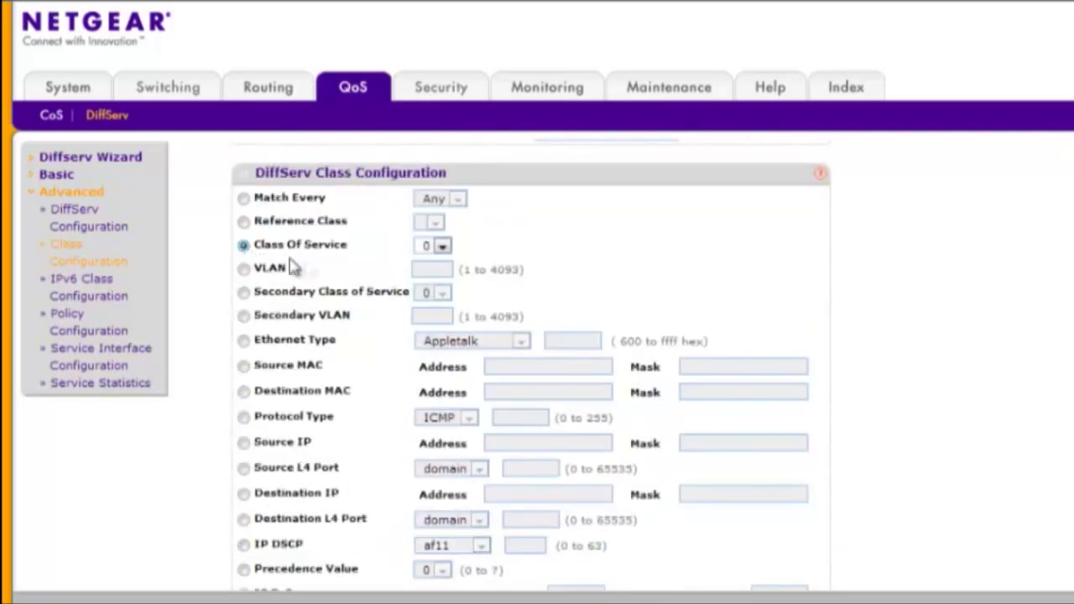
click(441, 246)
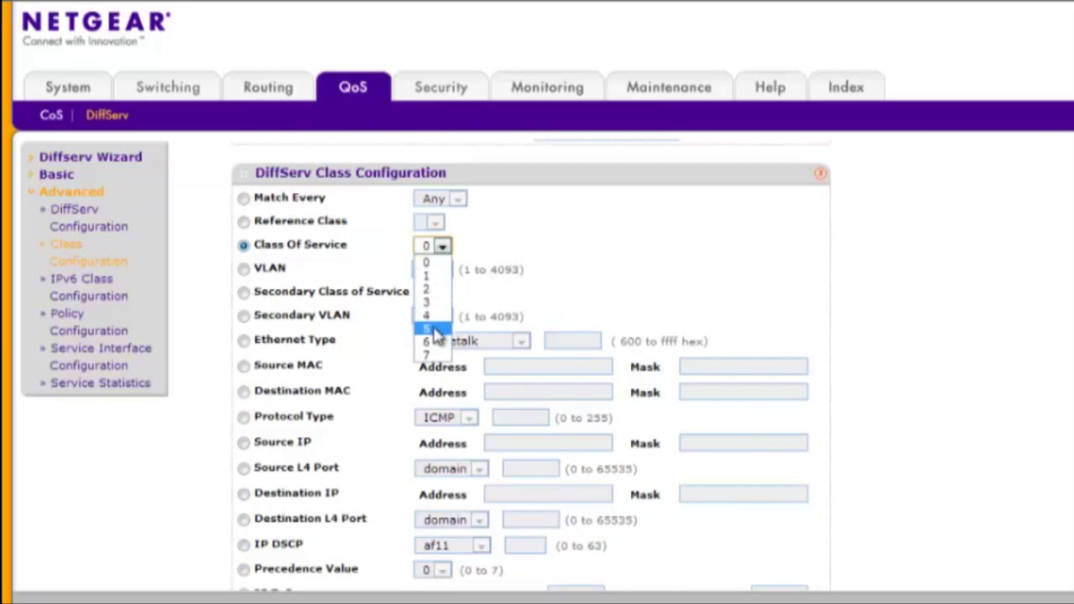
click(435, 329)
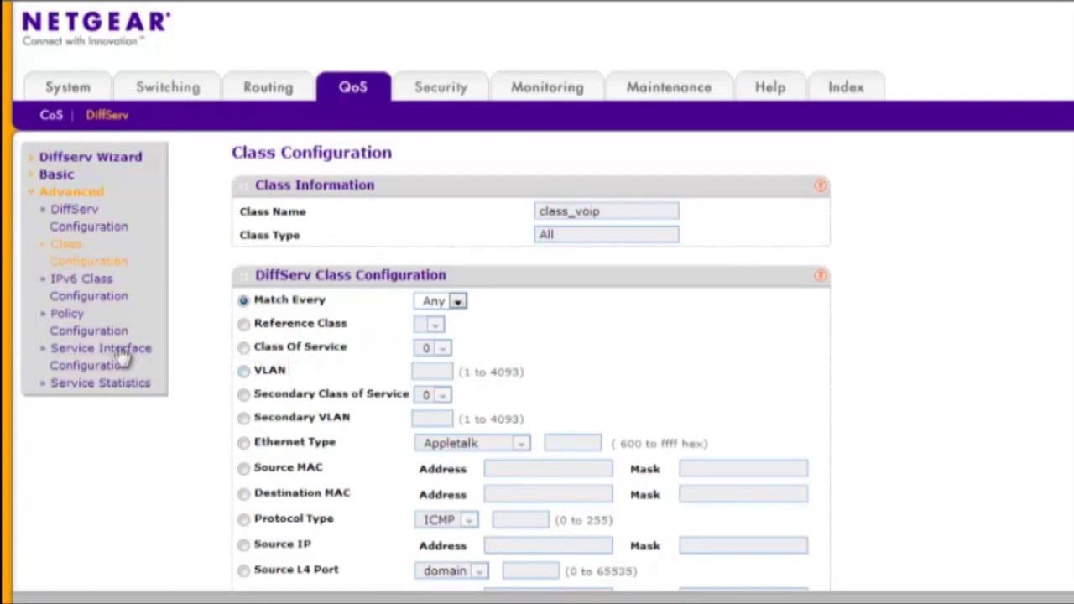
click(89, 331)
text(pol_voi)
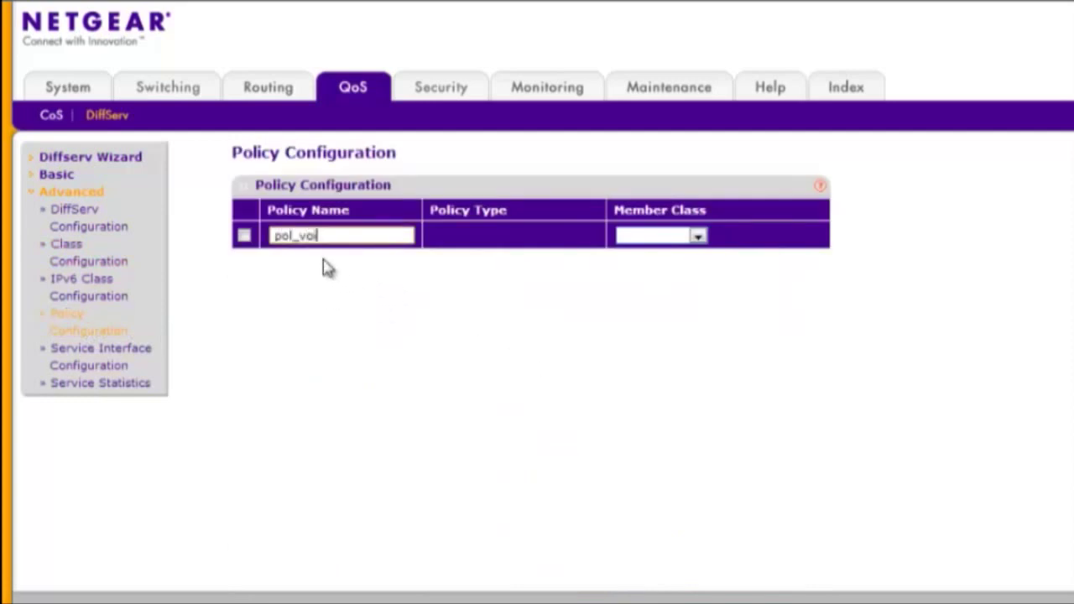
Add policy pol_voip with member class class_voip assigned to queue 5.
text(p)
click(690, 236)
click(681, 267)
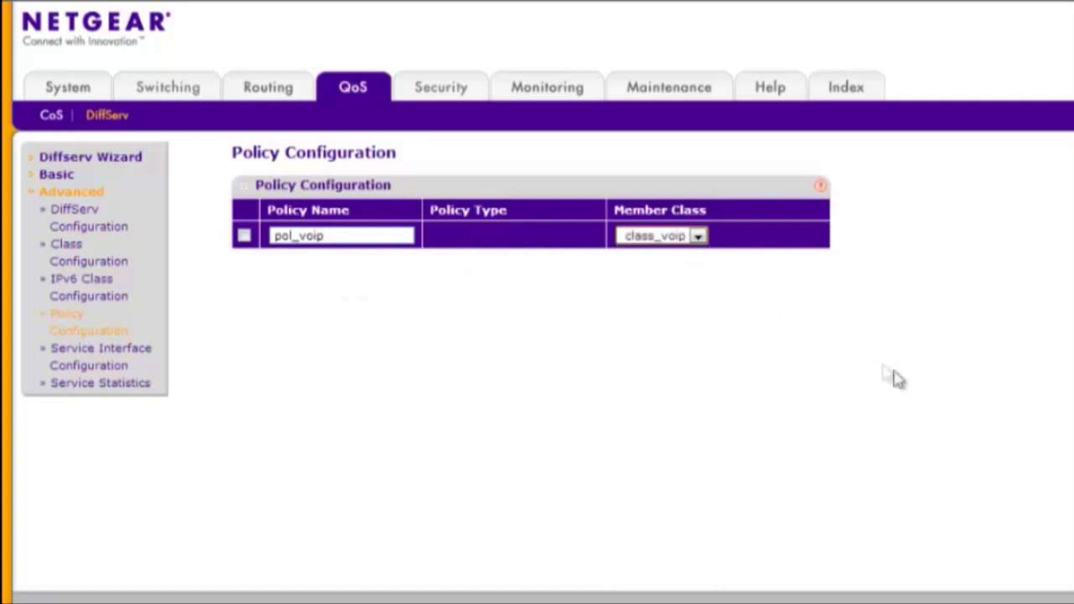
click(1022, 587)
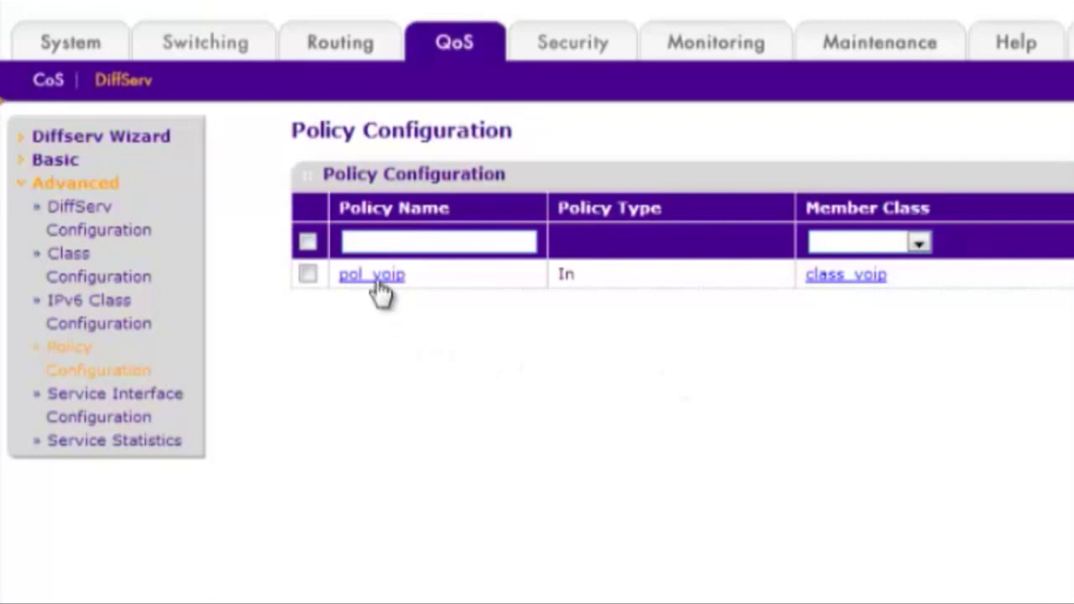
click(376, 280)
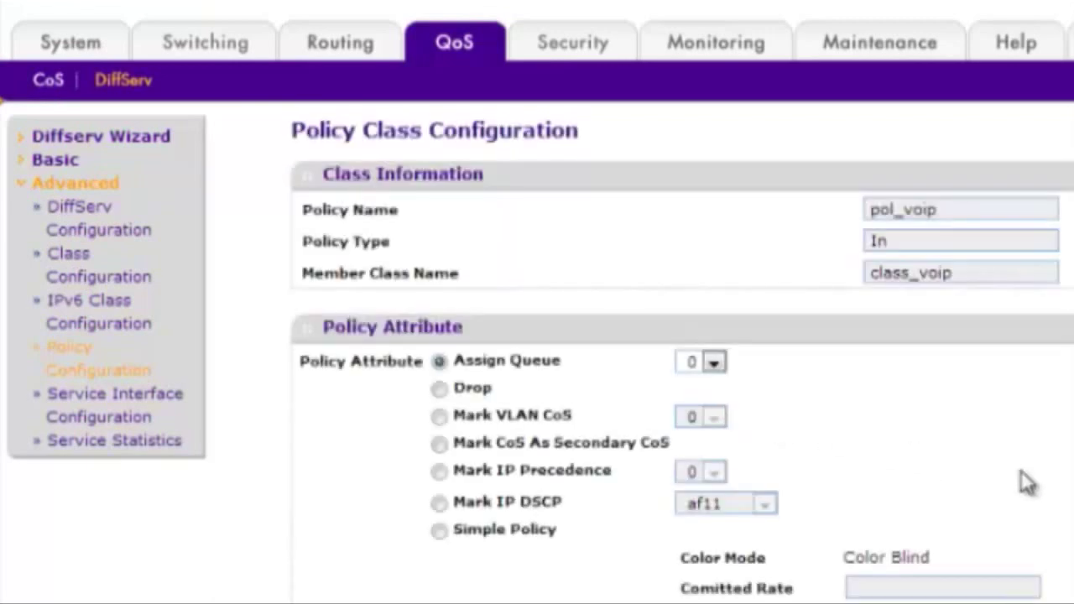
click(714, 362)
click(708, 473)
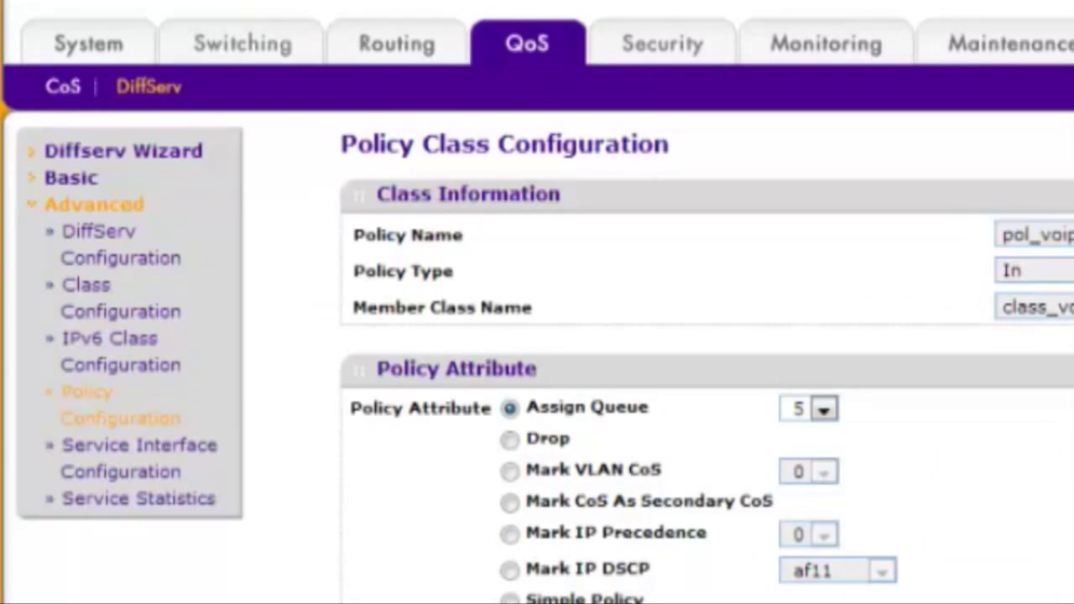
click(191, 457)
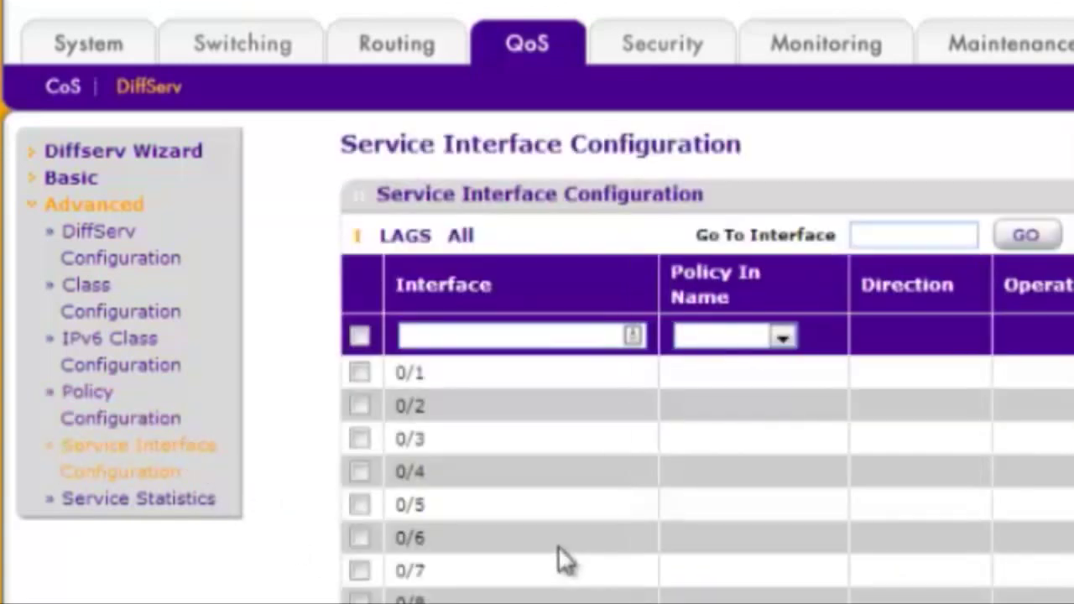
Select all interfaces and set their Policy In Name to pol_voip.
click(359, 335)
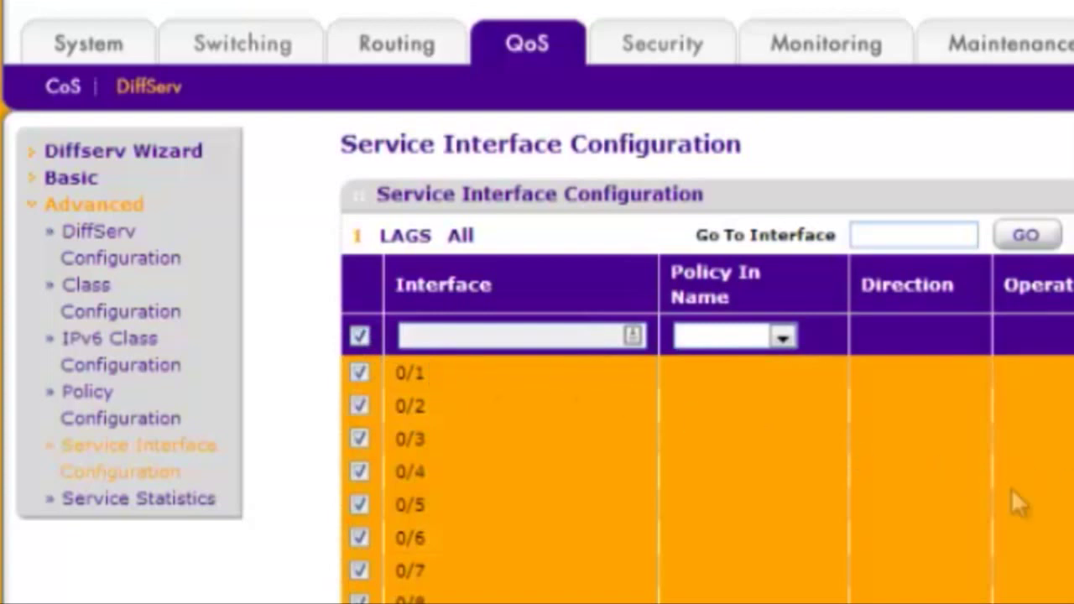
click(780, 338)
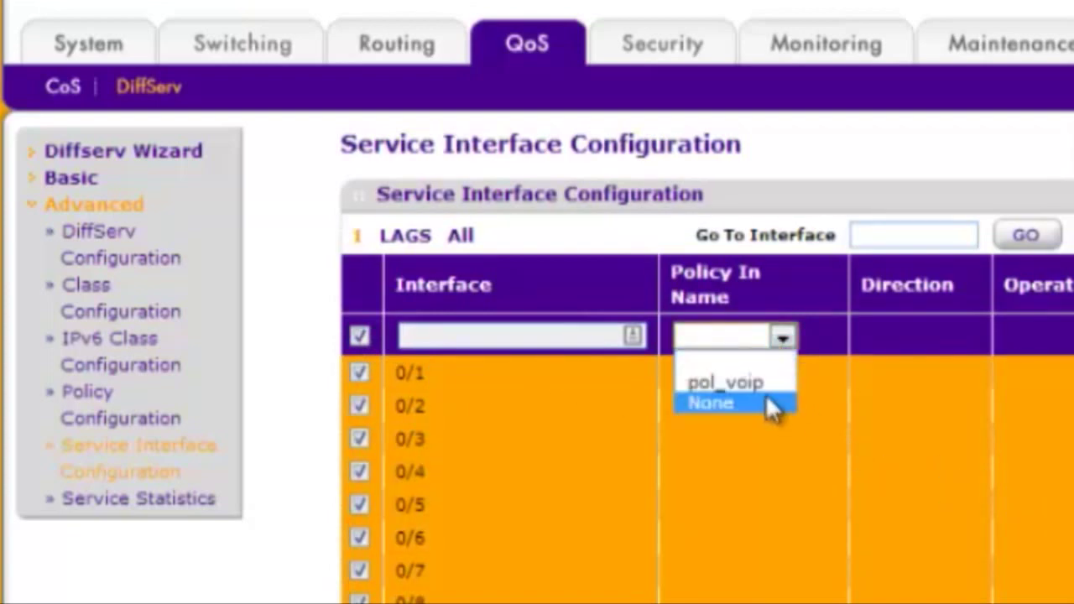
click(762, 382)
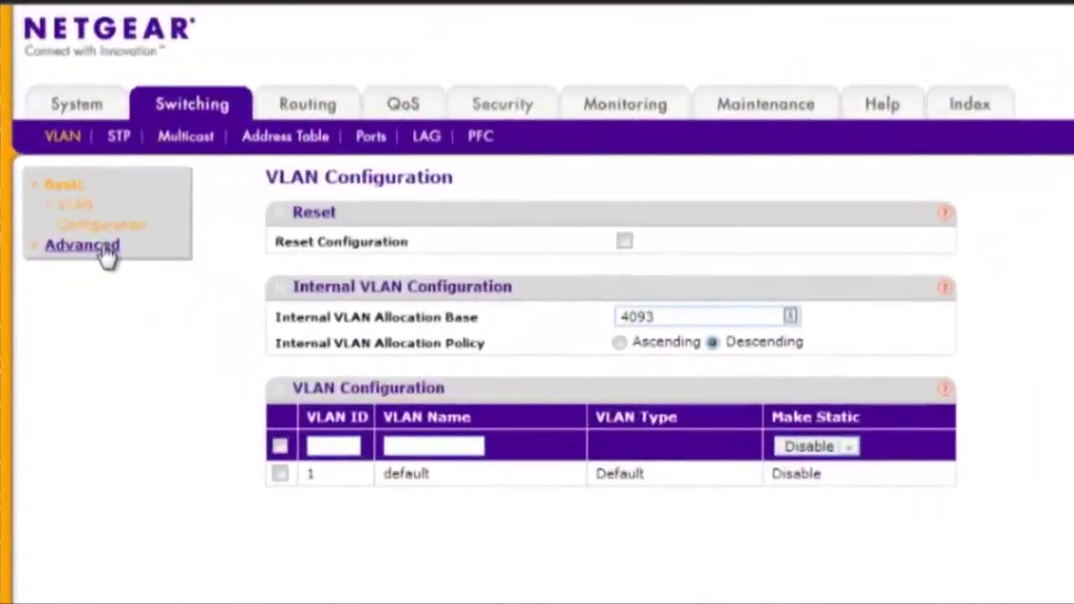
Expand the Advanced VLAN options in the Switching > VLAN menu, with only default VLAN 1 listed.
click(105, 253)
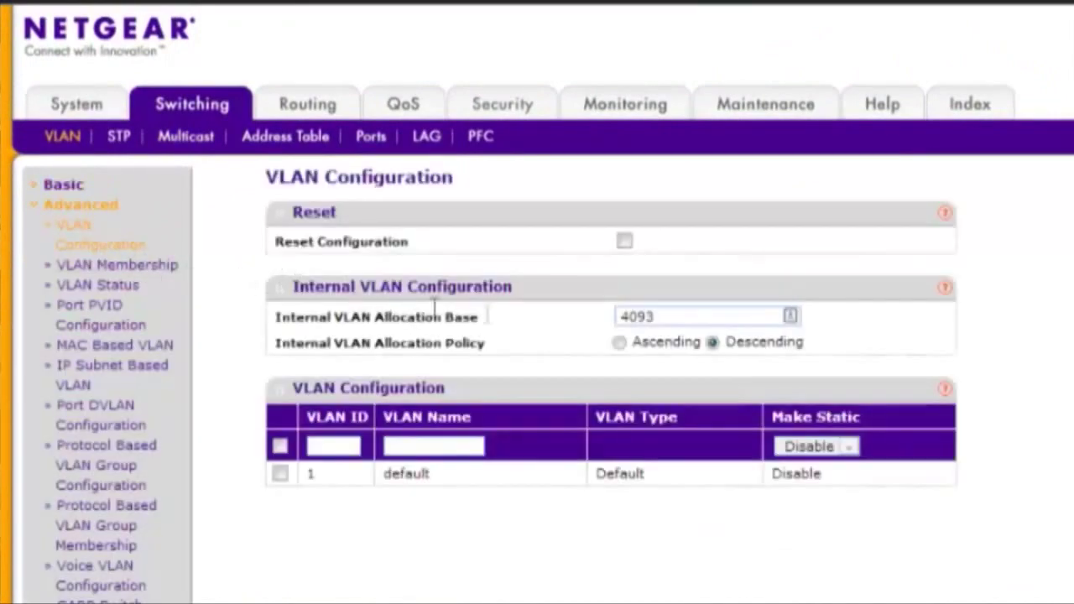